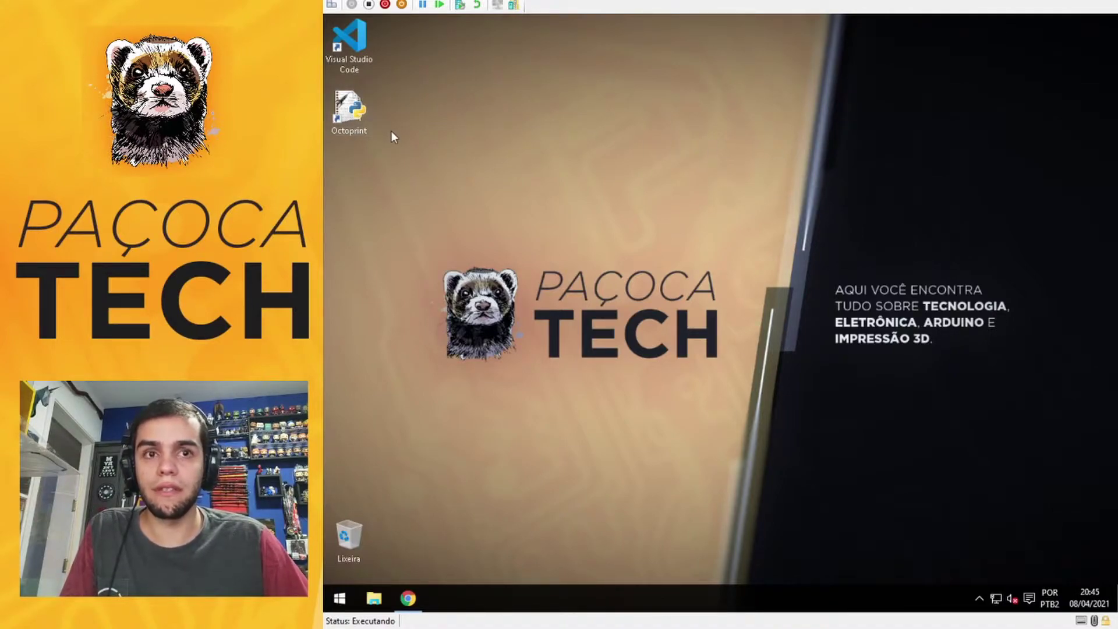
# Start the local OctoPrint server and load localhost:5000 in Chrome.
pyautogui.doubleClick(350, 105)
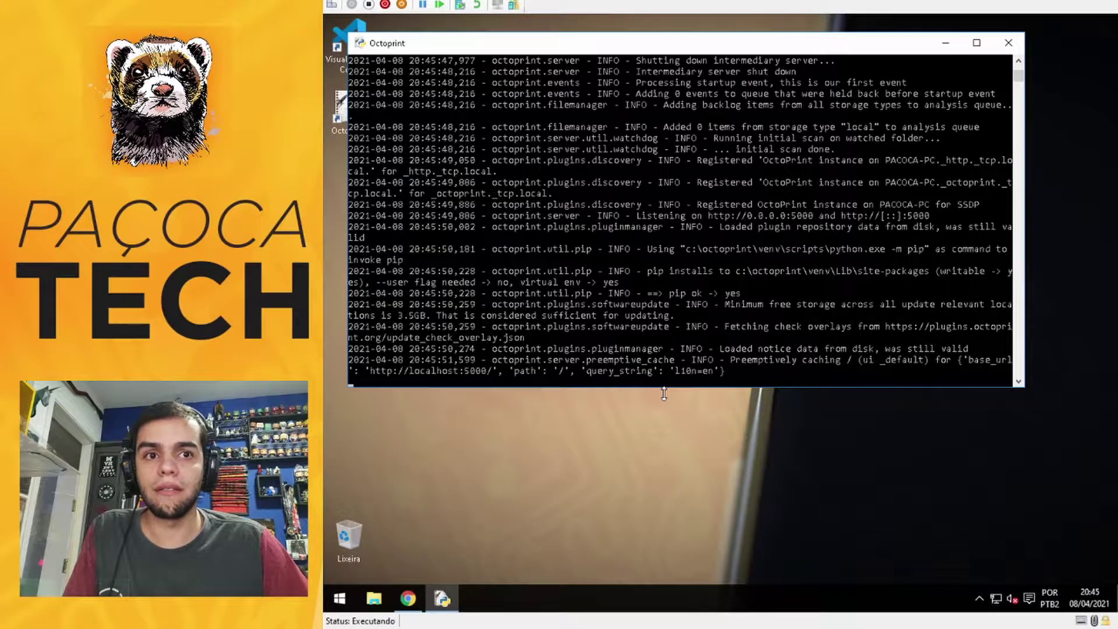
pyautogui.click(408, 598)
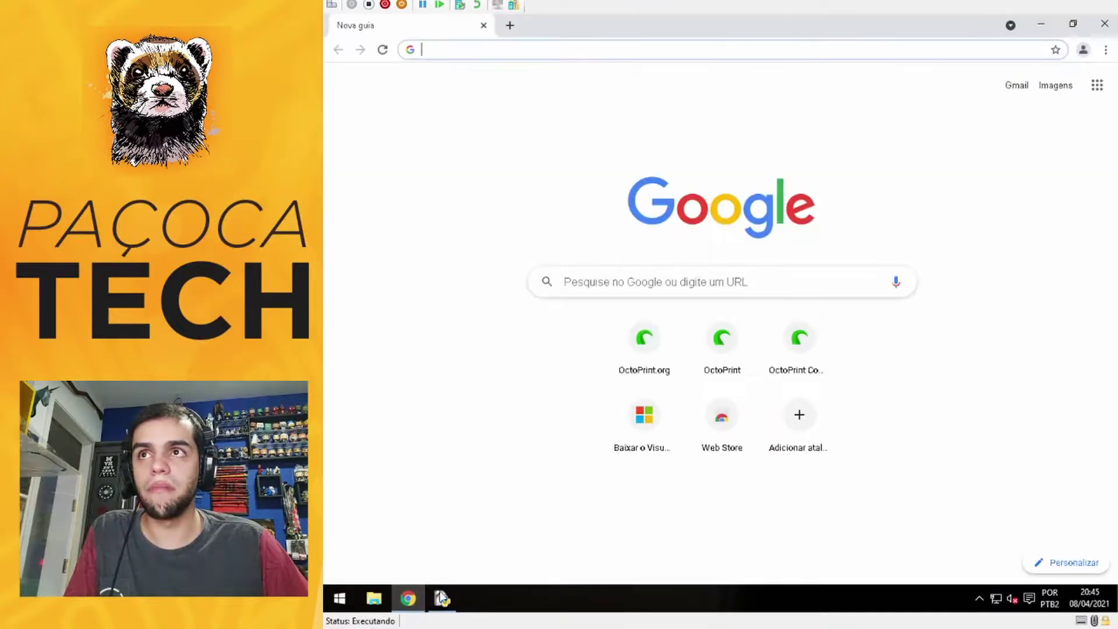
pyautogui.write('localhost:5000')
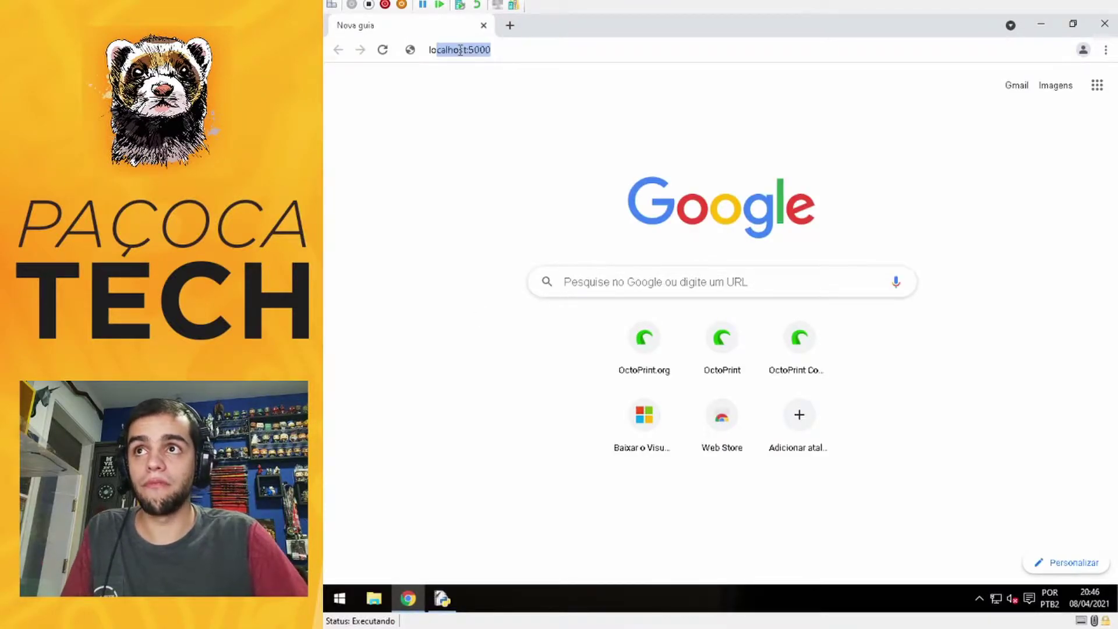
pyautogui.press('Return')
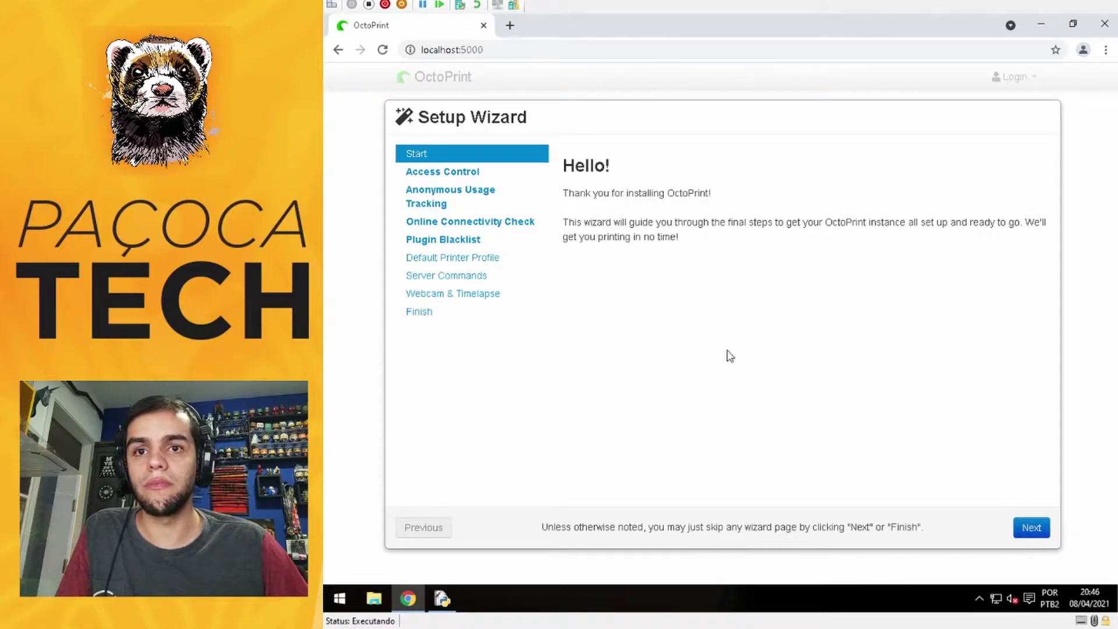
# Create the administrator account with a username and password, then dismiss Chrome's save-password offer.
pyautogui.click(1030, 529)
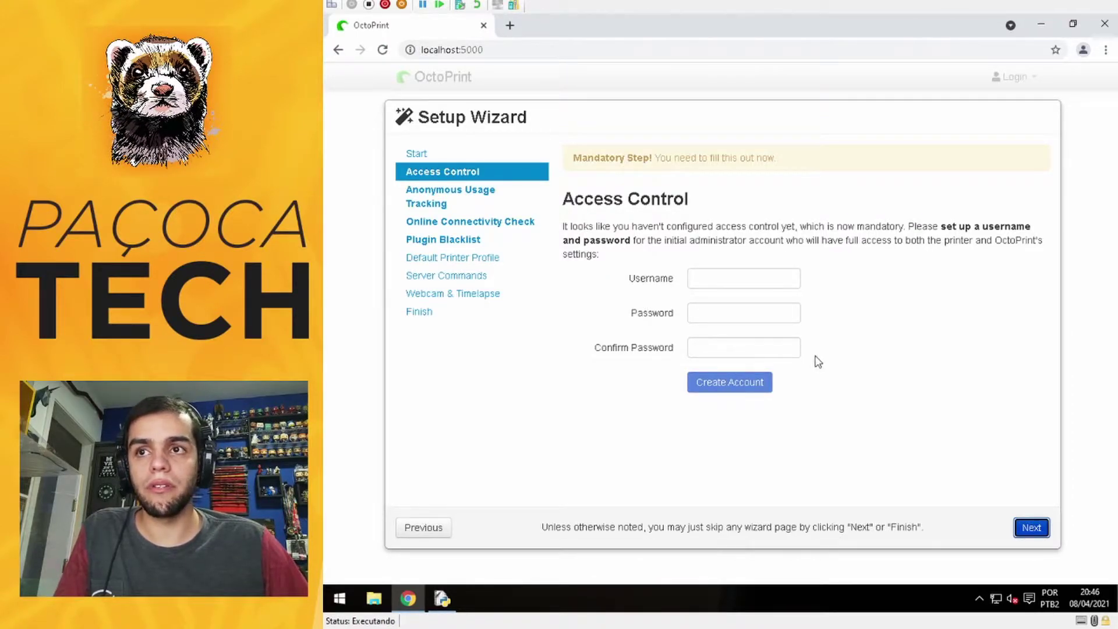
pyautogui.click(764, 286)
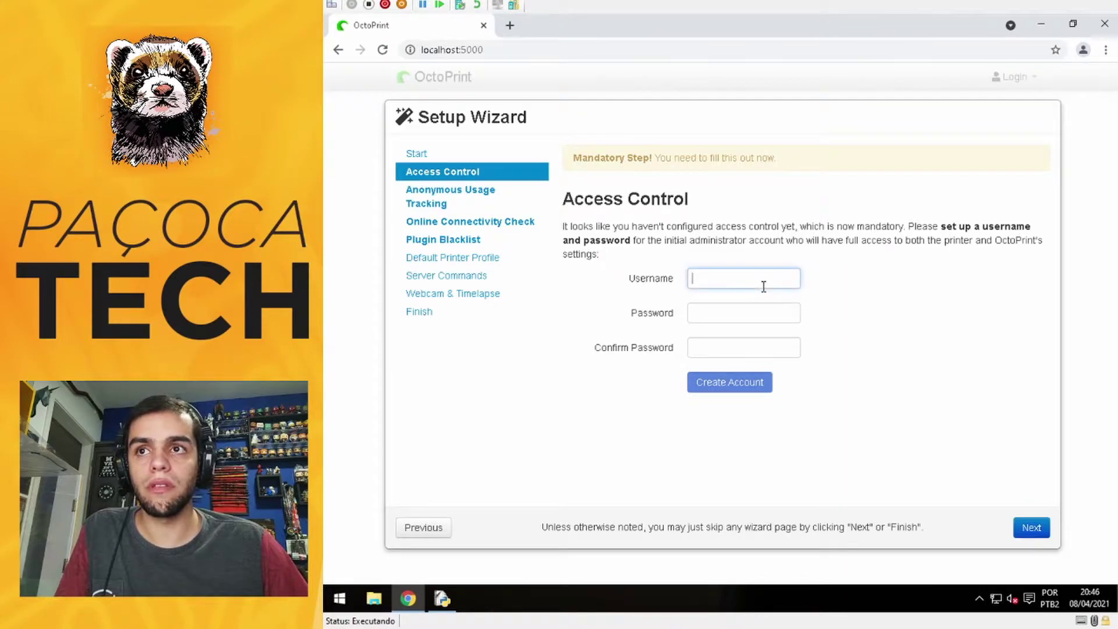
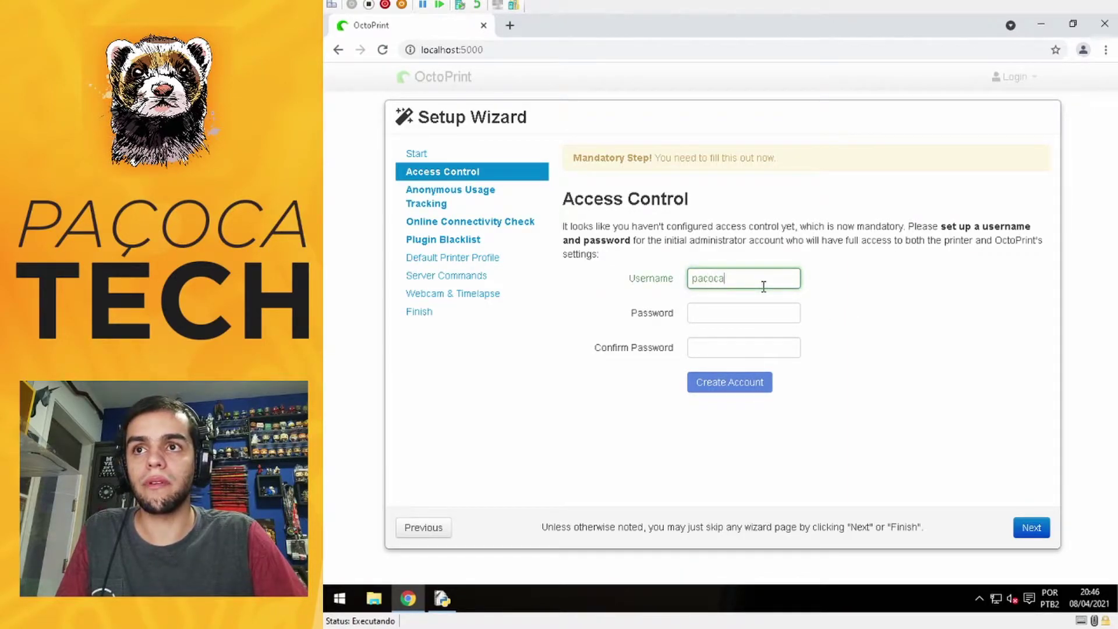
pyautogui.press('Tab')
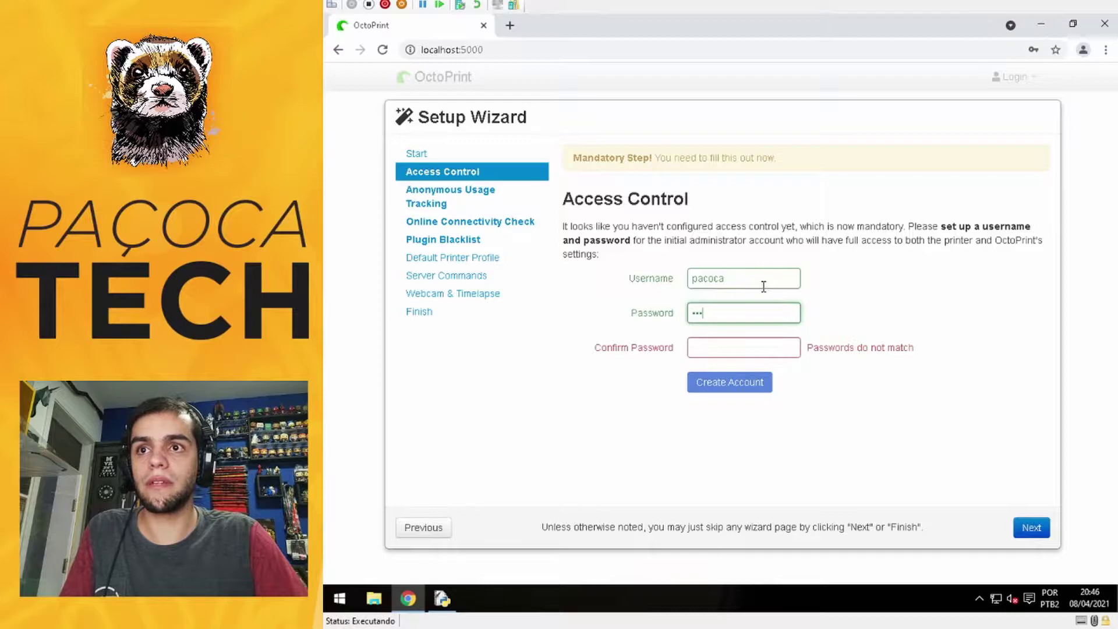
pyautogui.press('Tab')
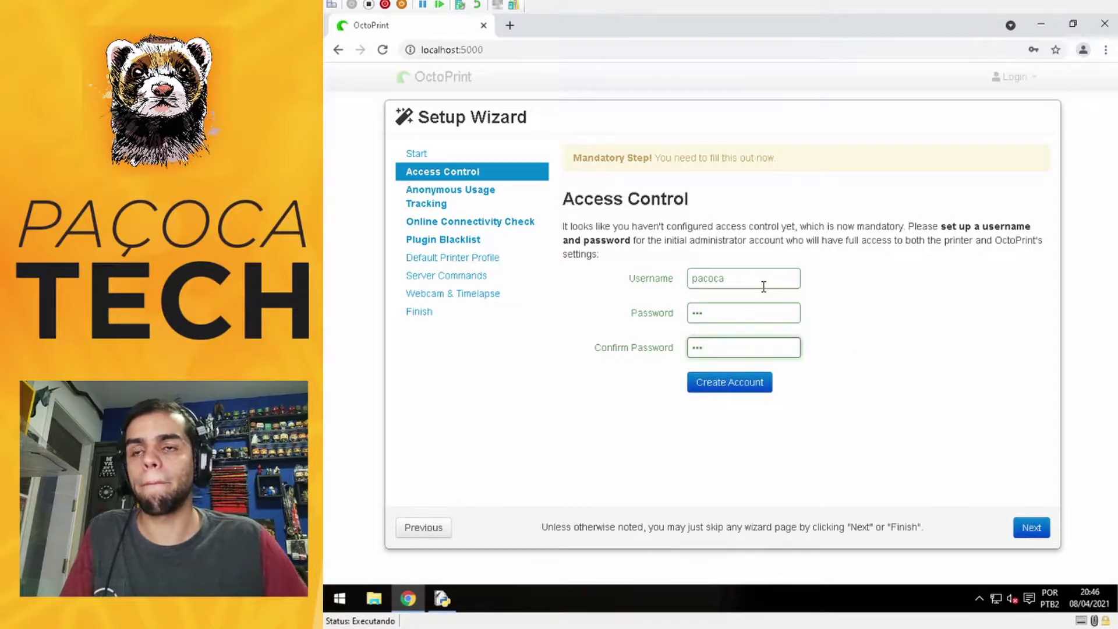
pyautogui.click(741, 383)
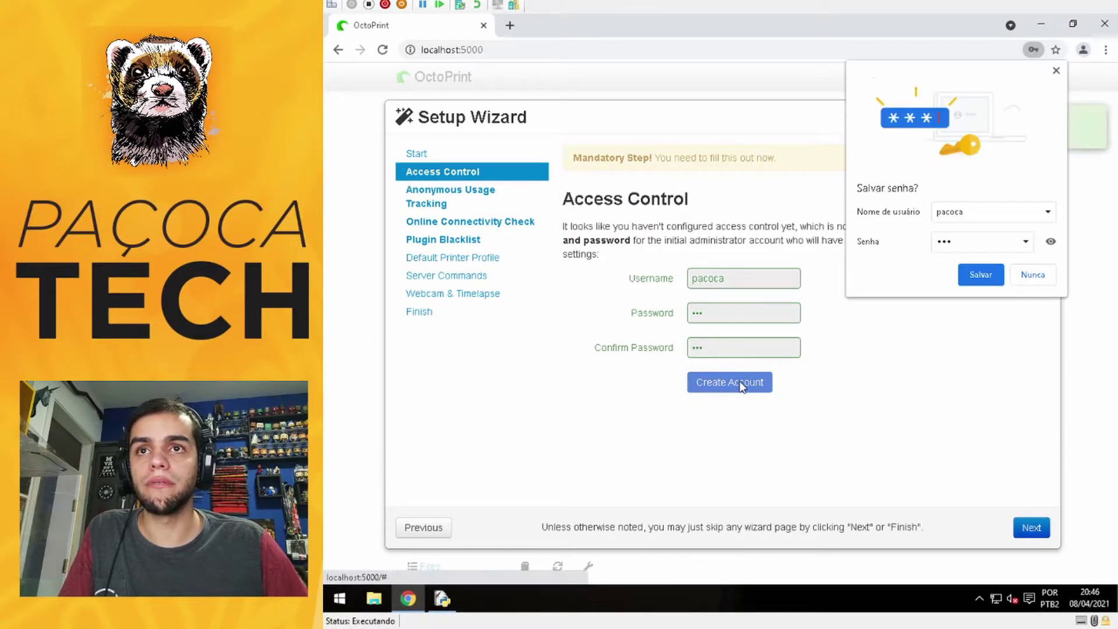
pyautogui.click(1056, 71)
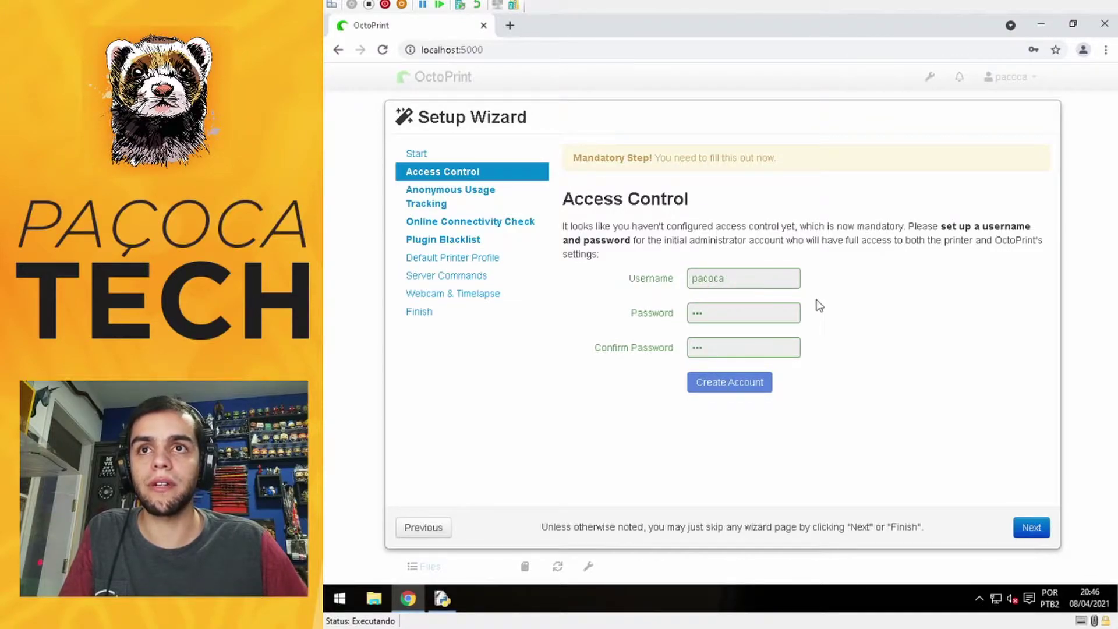
# Advance to the Anonymous Usage Tracking step and disable tracking.
pyautogui.click(1041, 531)
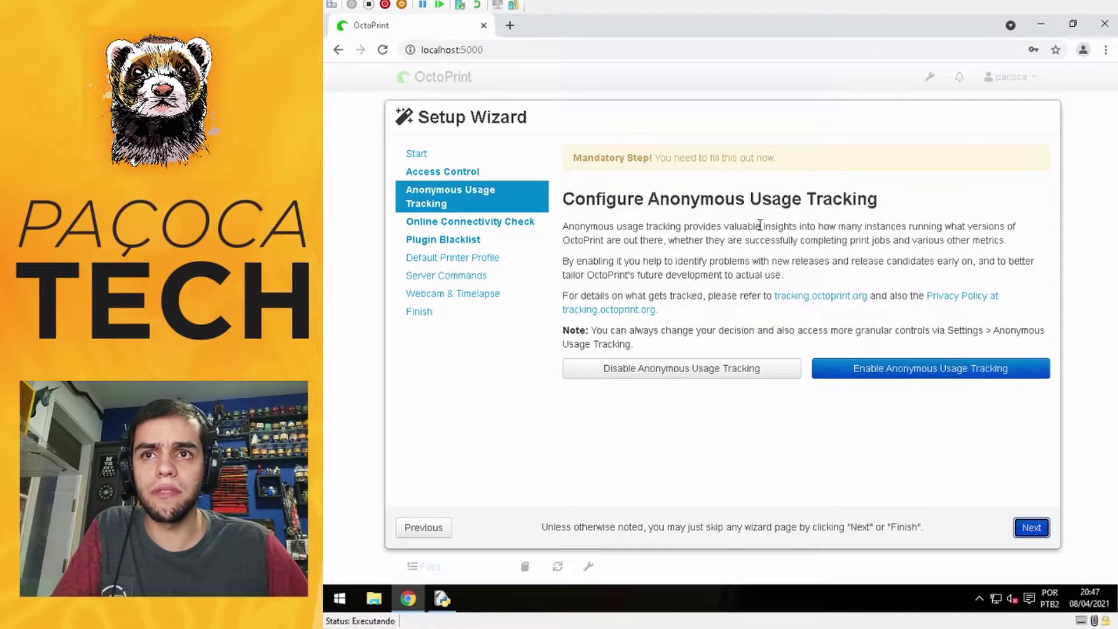
pyautogui.click(707, 370)
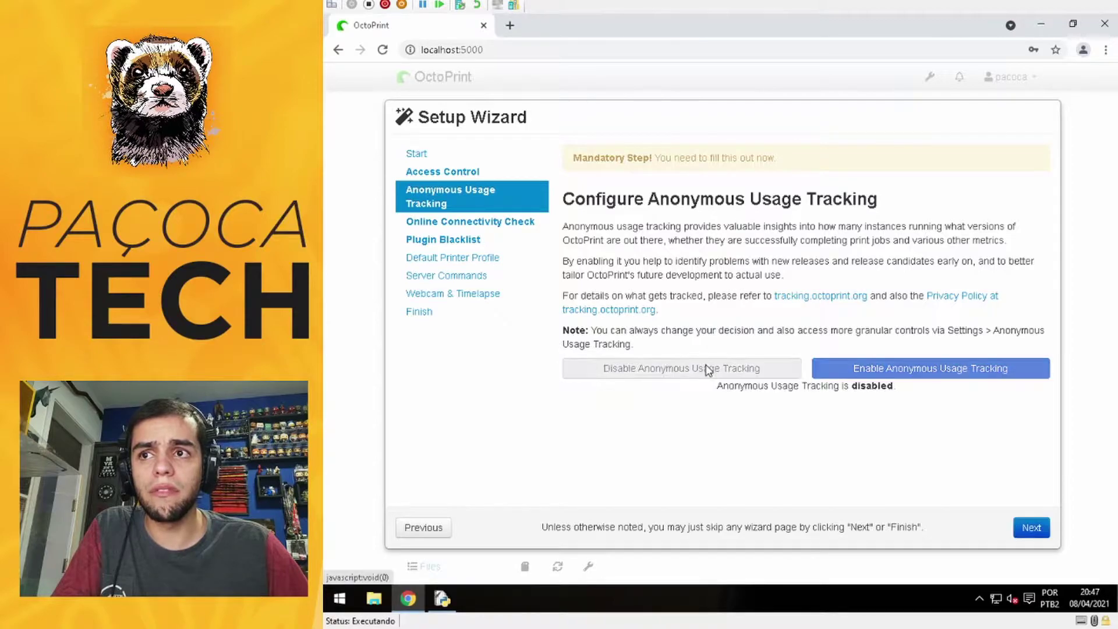
# Test that host 8.8.8.8 on port 53 is reachable and enable the connectivity check.
pyautogui.click(1031, 528)
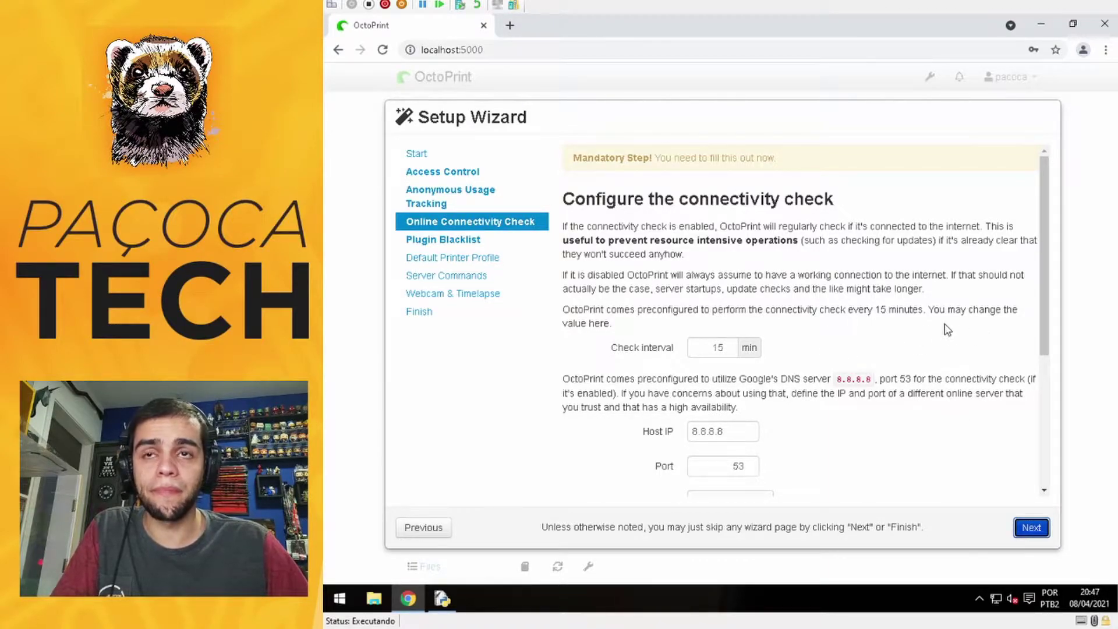
pyautogui.moveTo(1046, 336); pyautogui.dragTo(1051, 386)
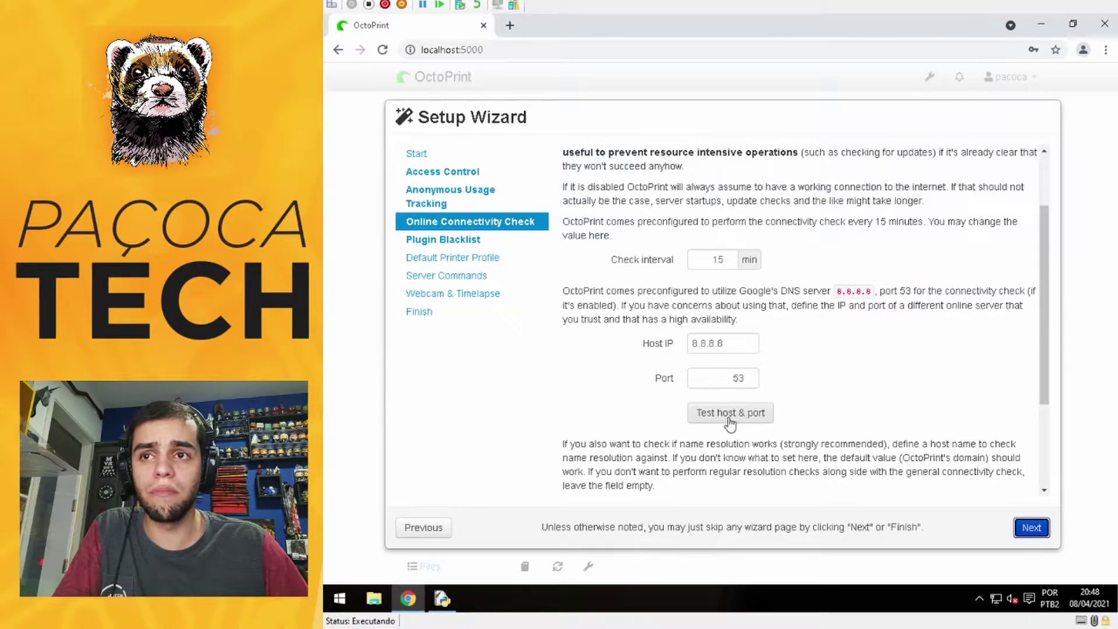
pyautogui.click(727, 419)
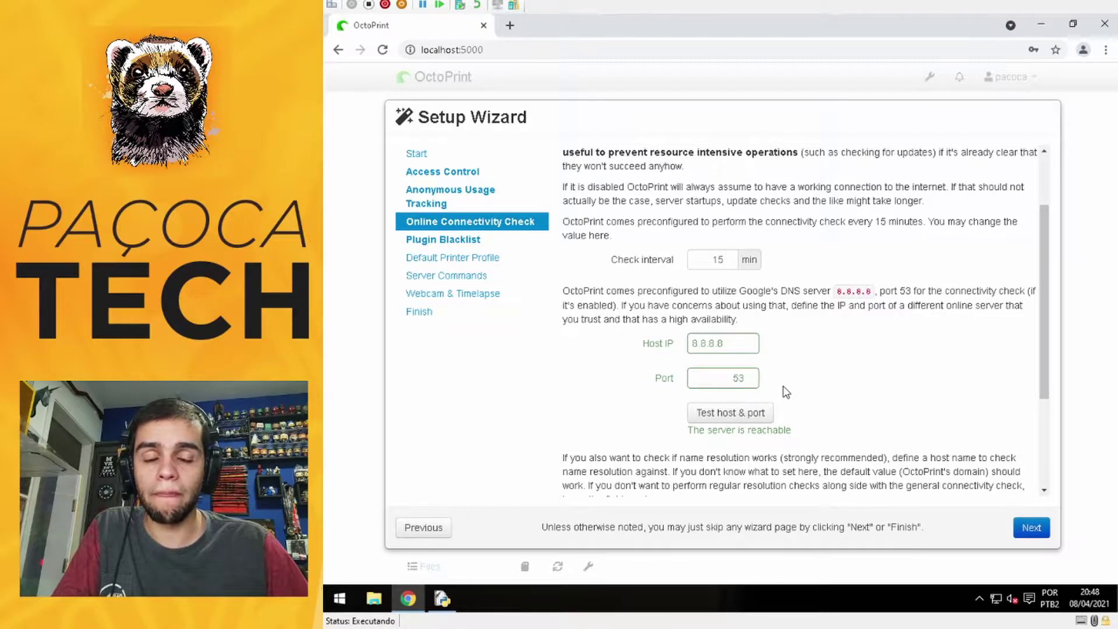
pyautogui.moveTo(1040, 337); pyautogui.dragTo(1040, 431)
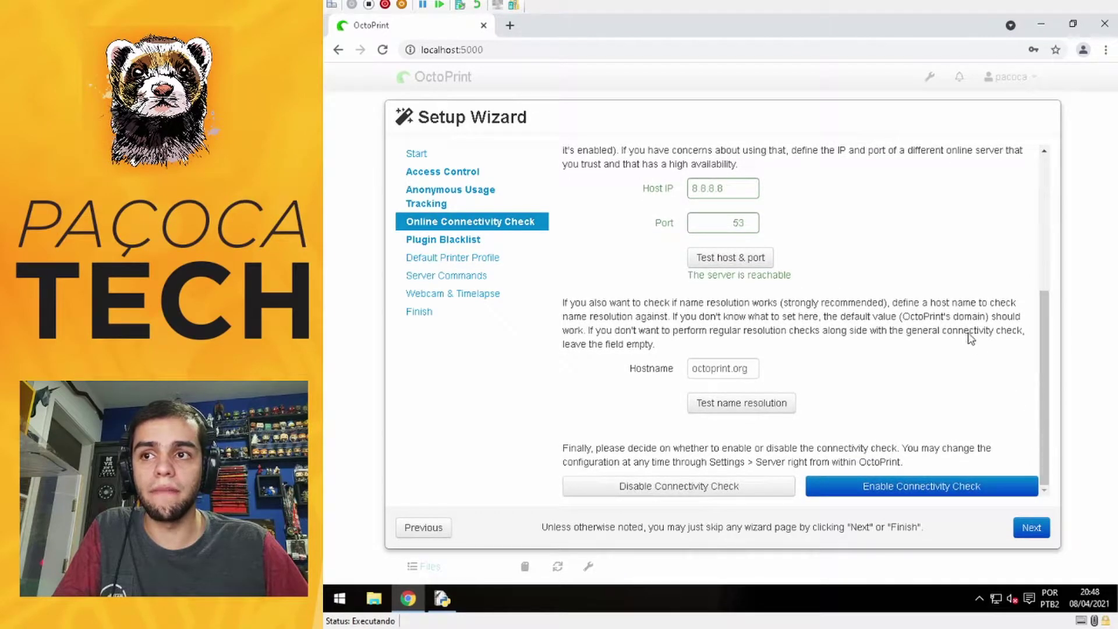
pyautogui.click(934, 484)
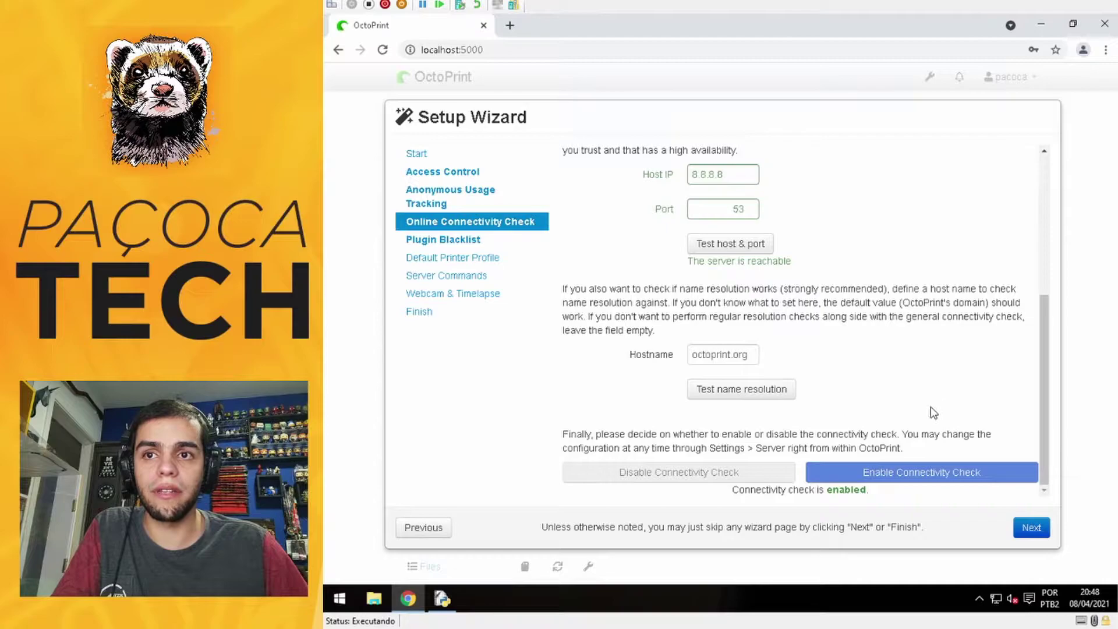
# Enable plugin blacklist processing and continue to the Default printer profile step.
pyautogui.click(1032, 529)
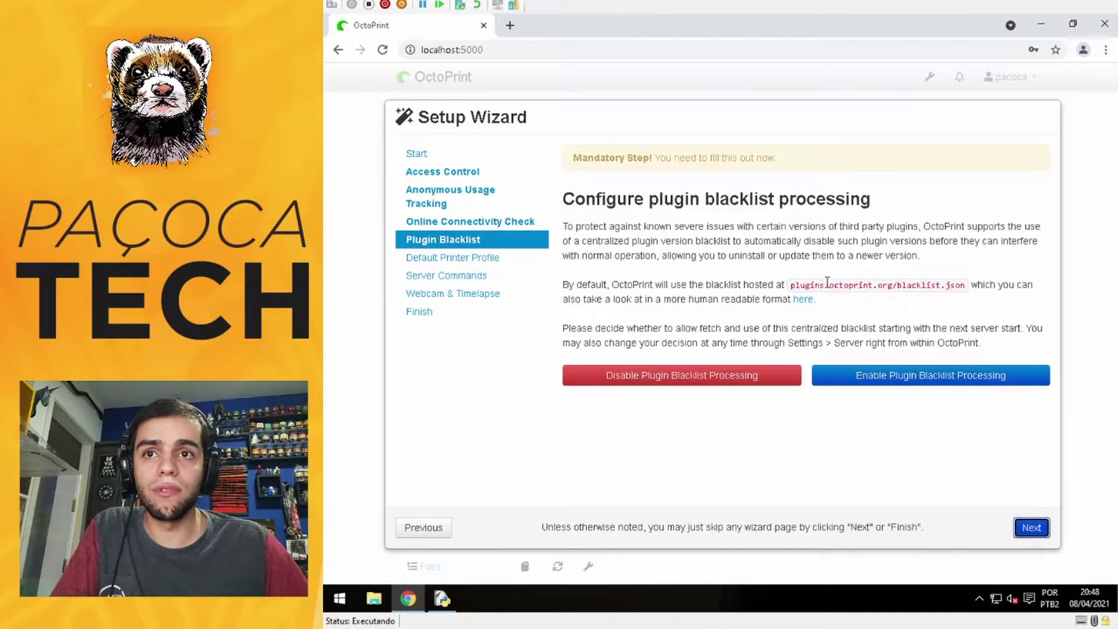
pyautogui.click(898, 378)
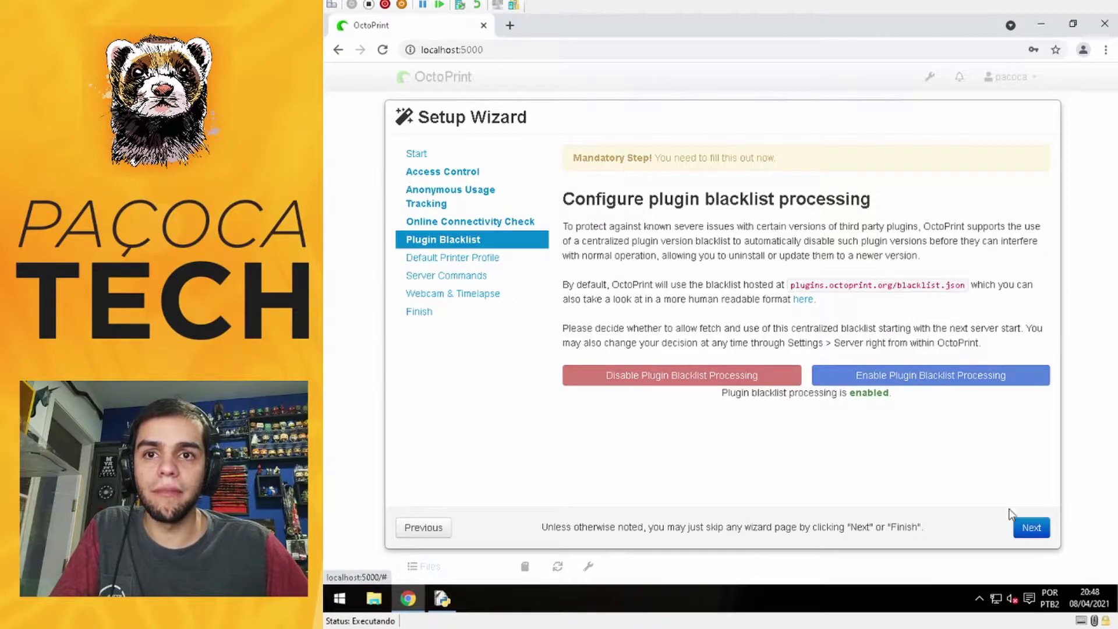
pyautogui.click(1037, 534)
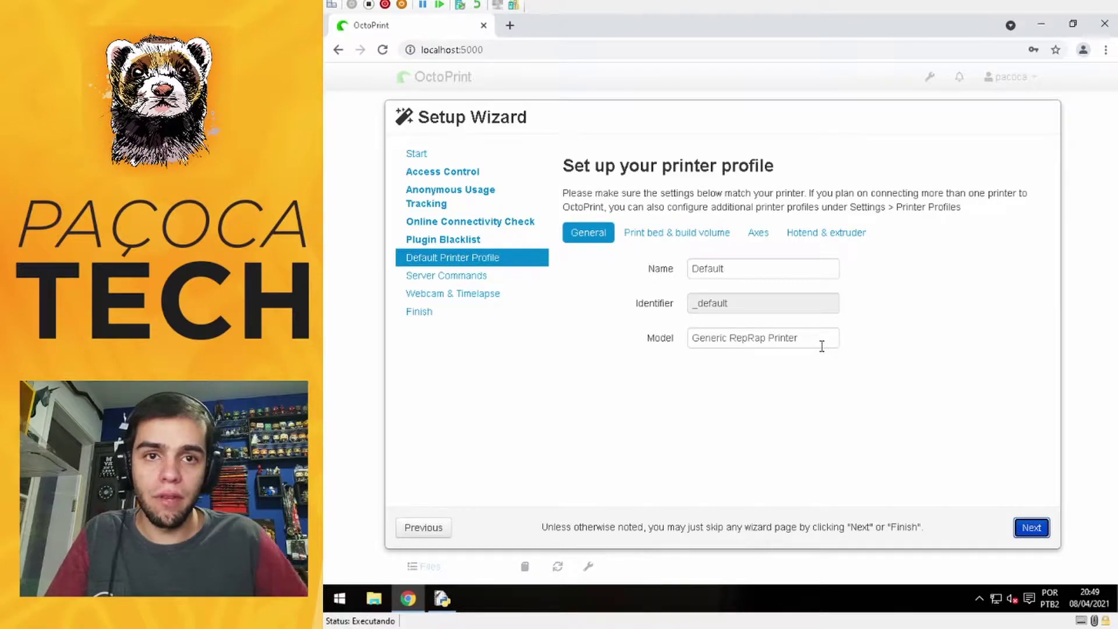
pyautogui.click(654, 268)
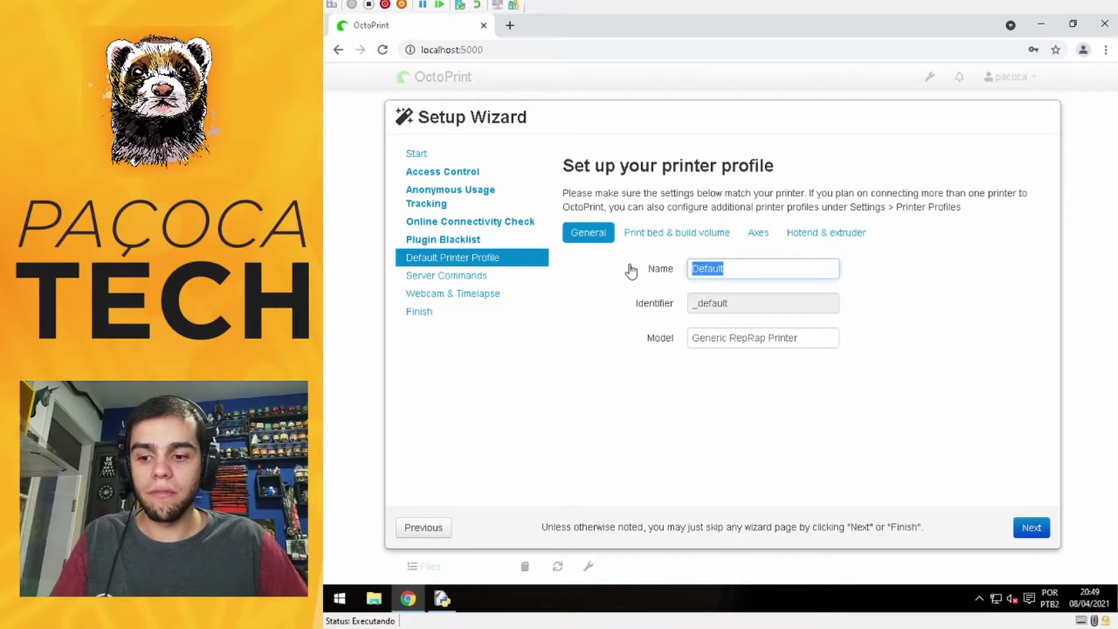
pyautogui.write('EN')
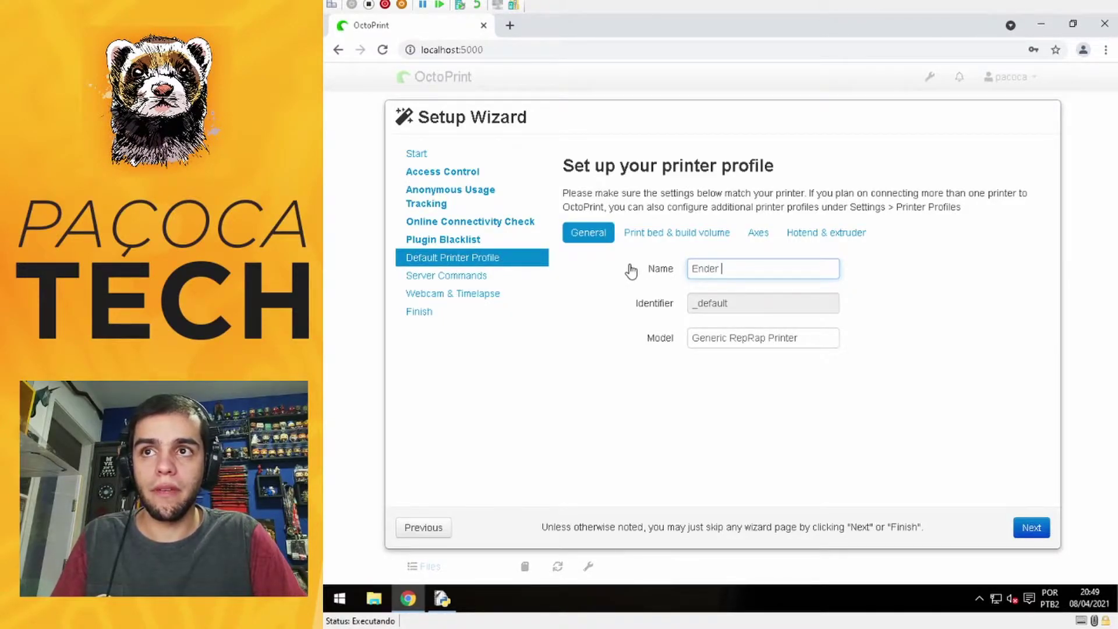
pyautogui.write('3')
pyautogui.click(656, 343)
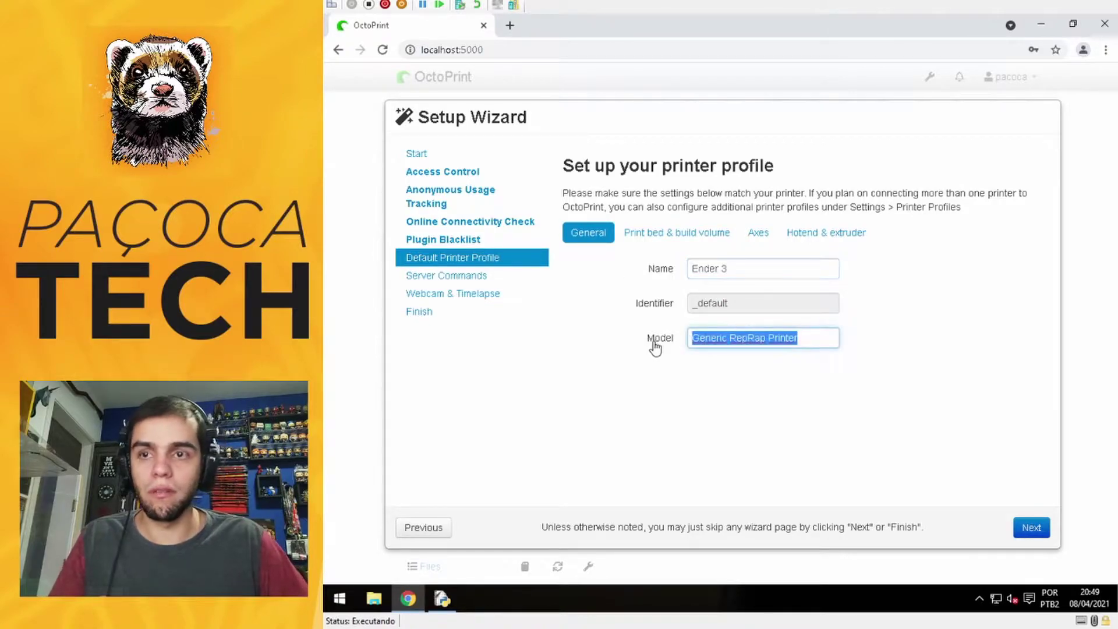
pyautogui.write('Ender 3')
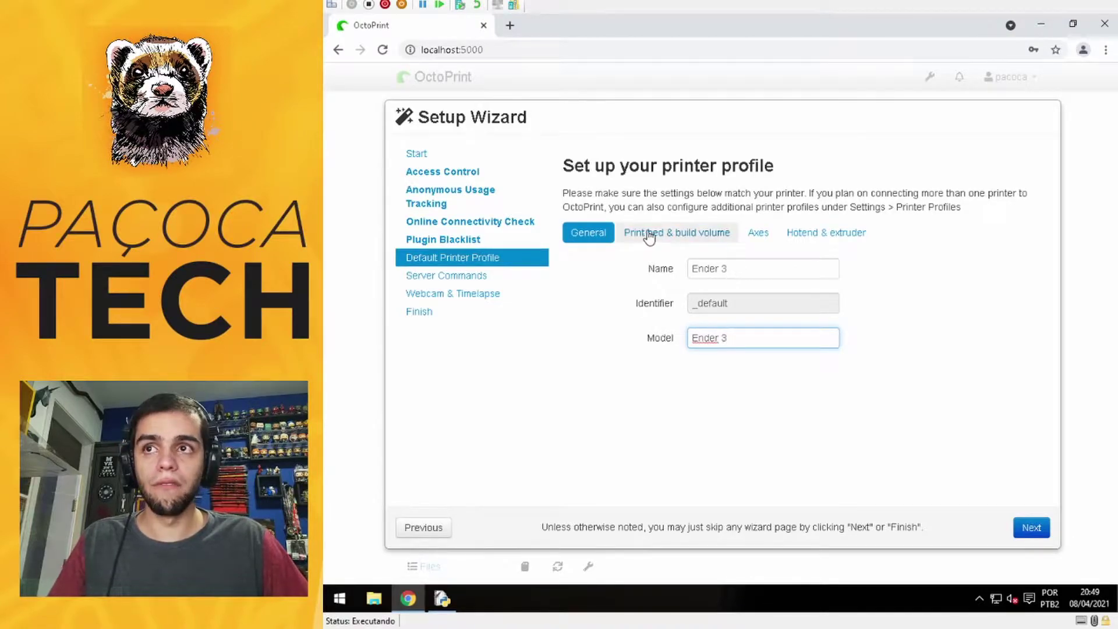
# Keep the bed origin at Lower Left and set the build volume to 235 × 235 × 250 mm.
pyautogui.click(675, 243)
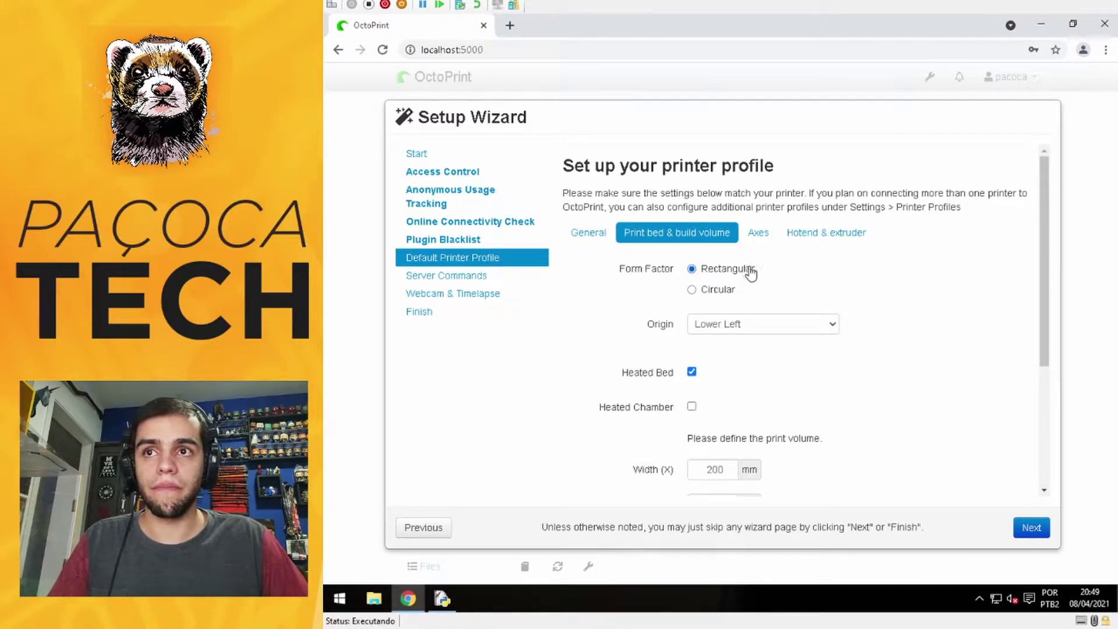
pyautogui.click(737, 330)
pyautogui.click(749, 329)
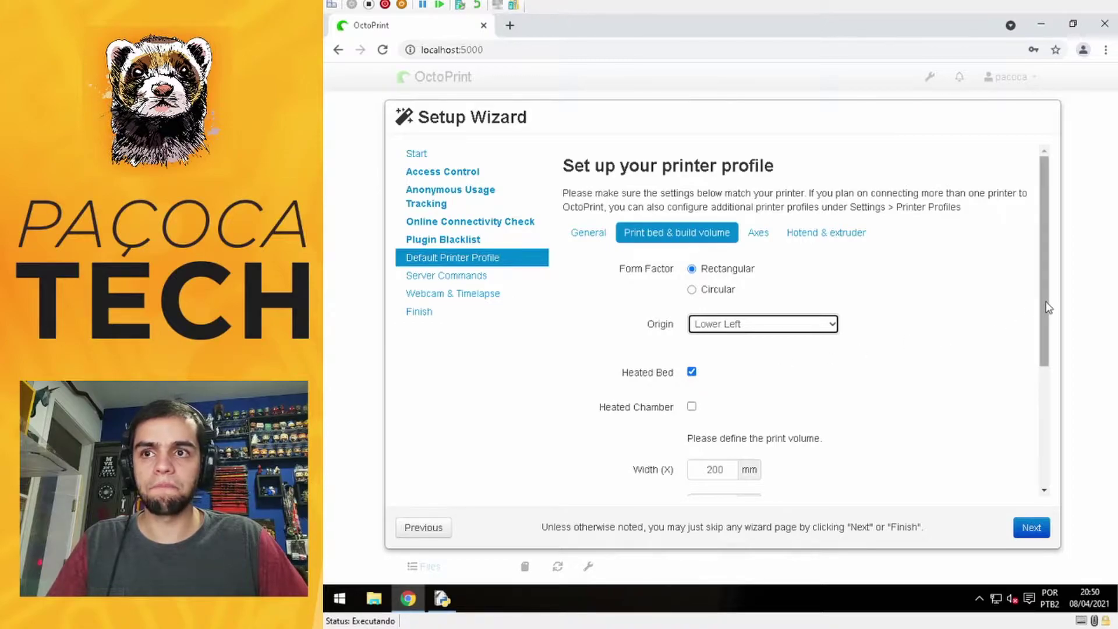
pyautogui.moveTo(1046, 307); pyautogui.dragTo(1011, 442)
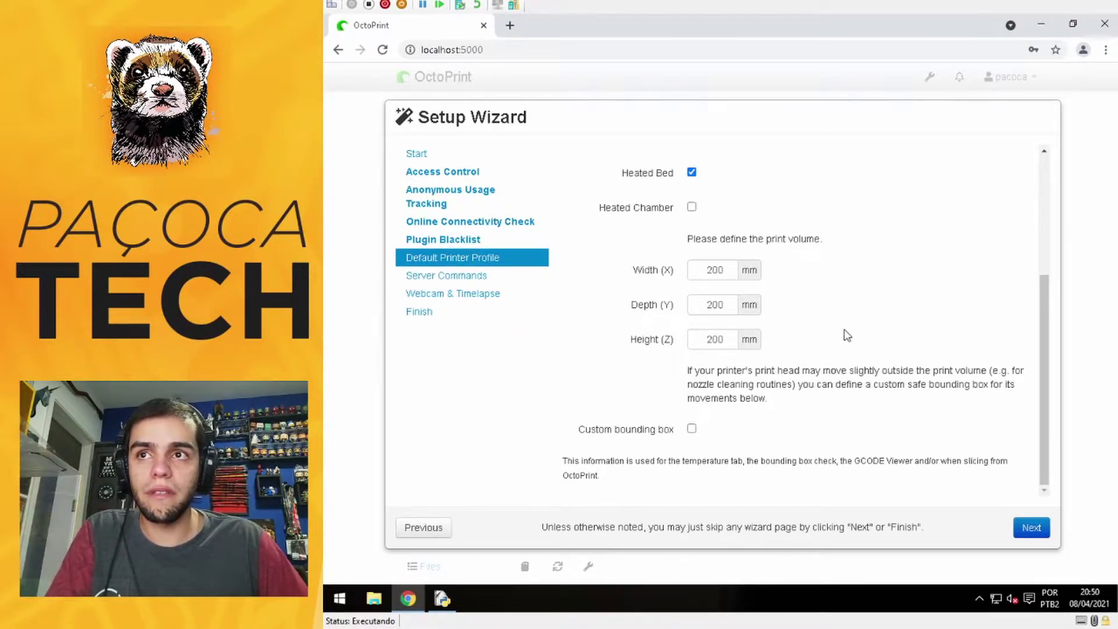
pyautogui.moveTo(706, 271); pyautogui.dragTo(757, 277)
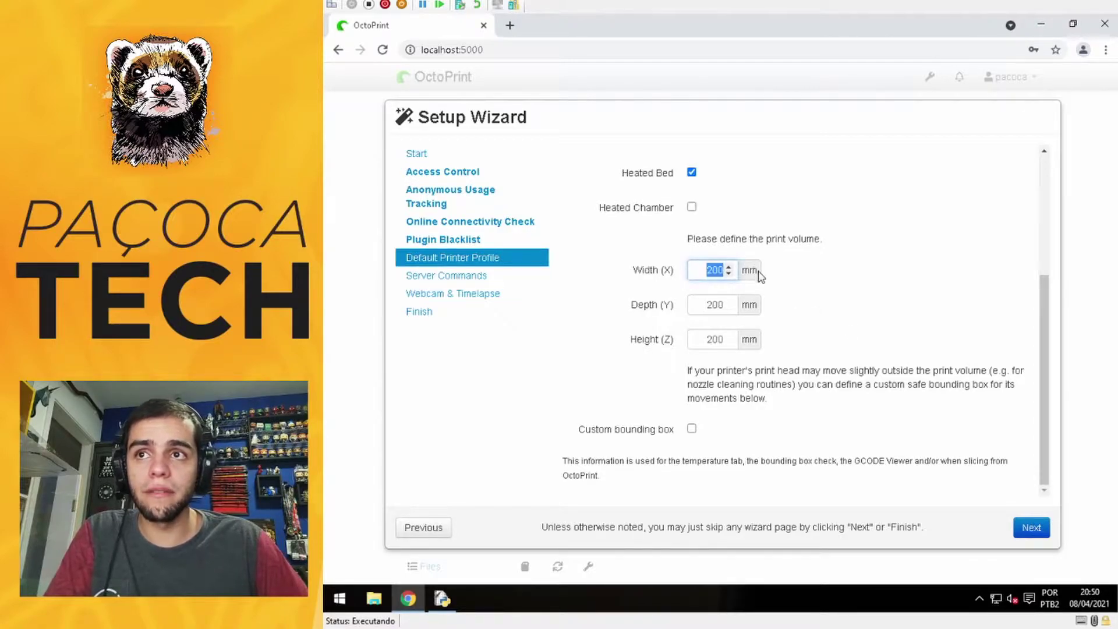
pyautogui.write('235')
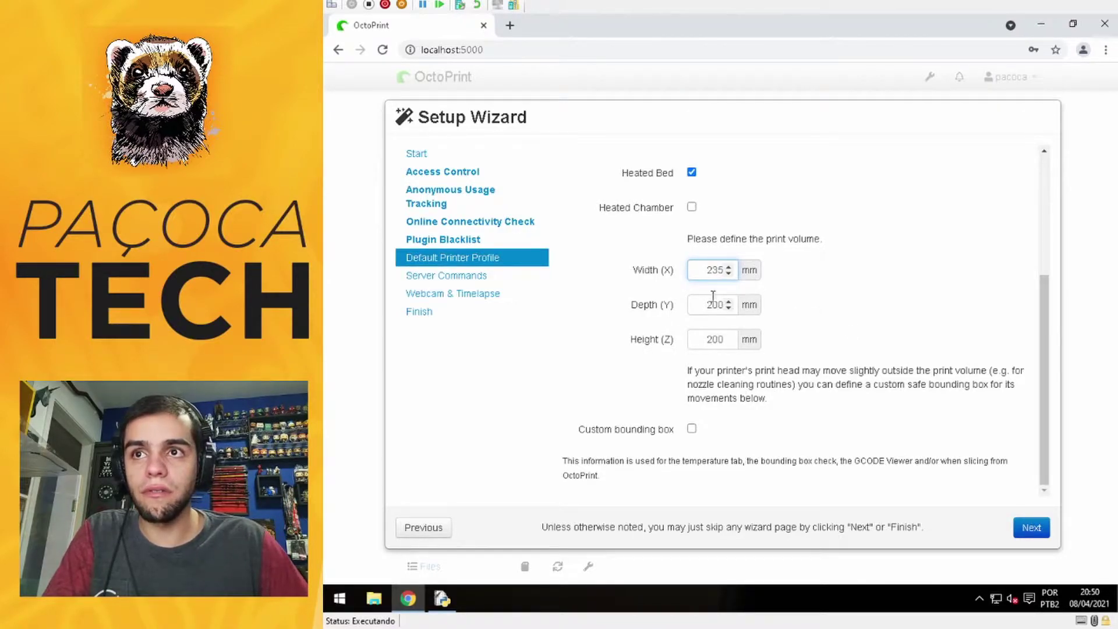
pyautogui.moveTo(705, 303); pyautogui.dragTo(747, 304)
pyautogui.write('235')
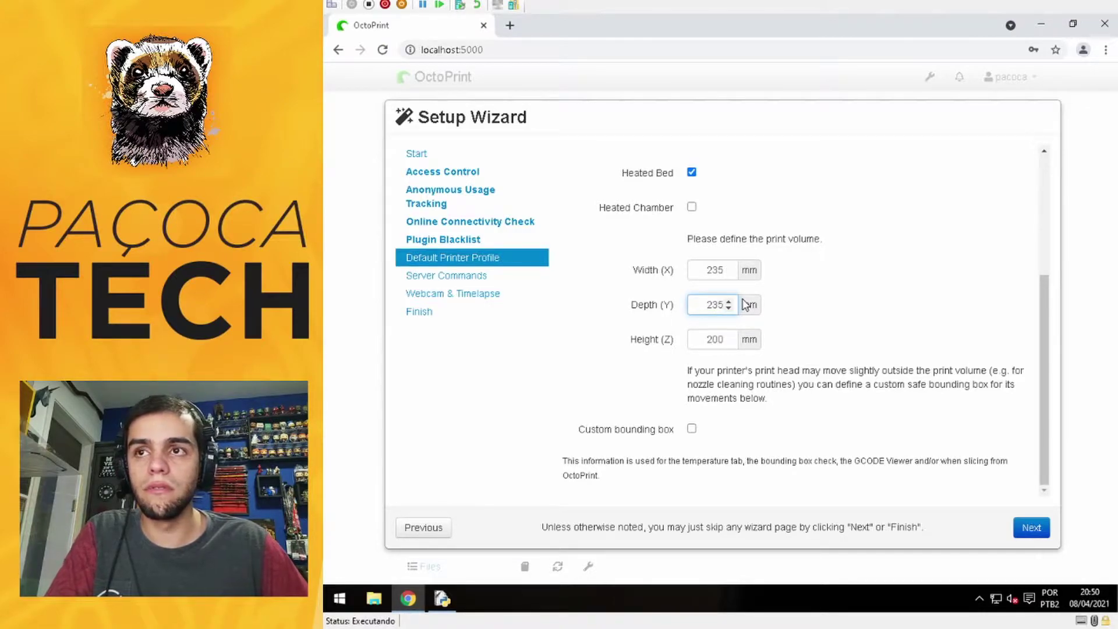
pyautogui.moveTo(707, 341); pyautogui.dragTo(757, 345)
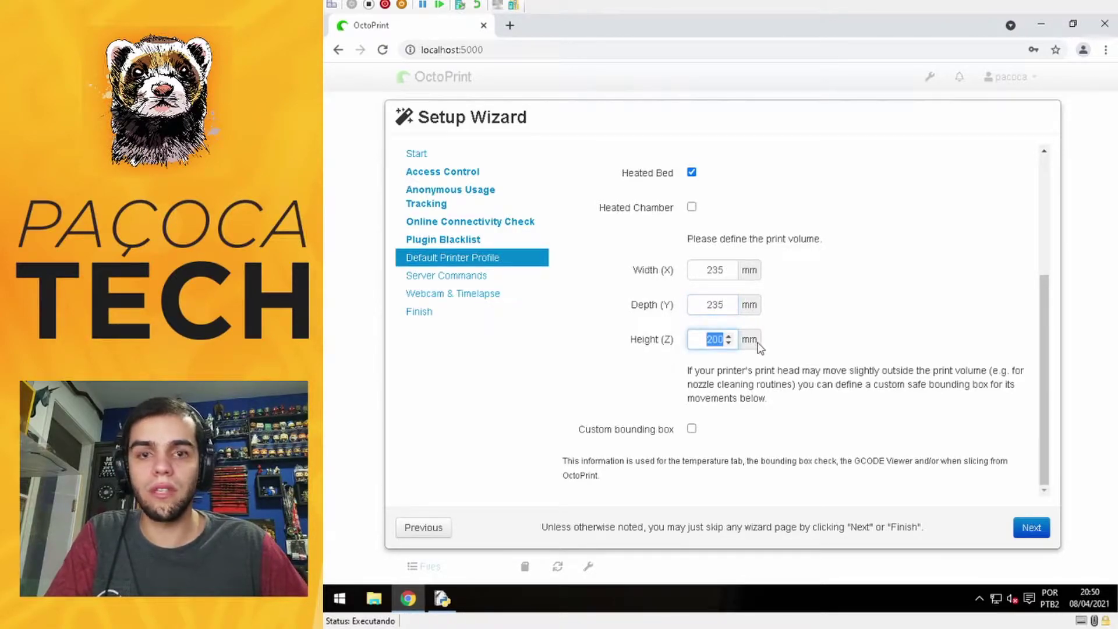
pyautogui.write('2')
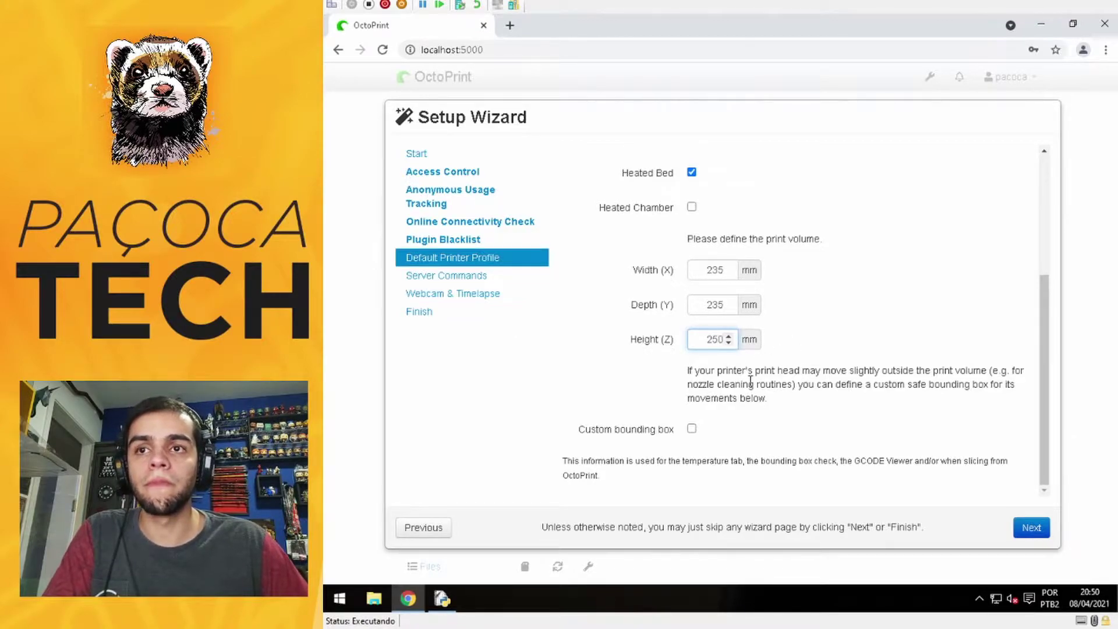
pyautogui.scroll(3, 810, 399)
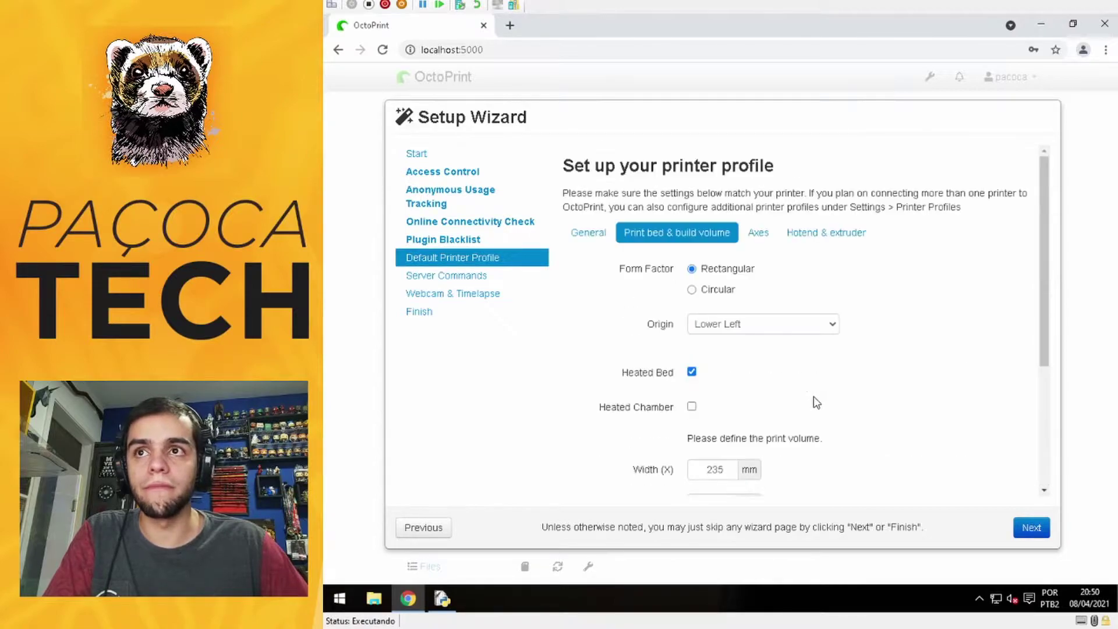
# Review the profile tabs, ending on Hotend & extruder with a 0.4 mm nozzle and one extruder.
pyautogui.click(759, 233)
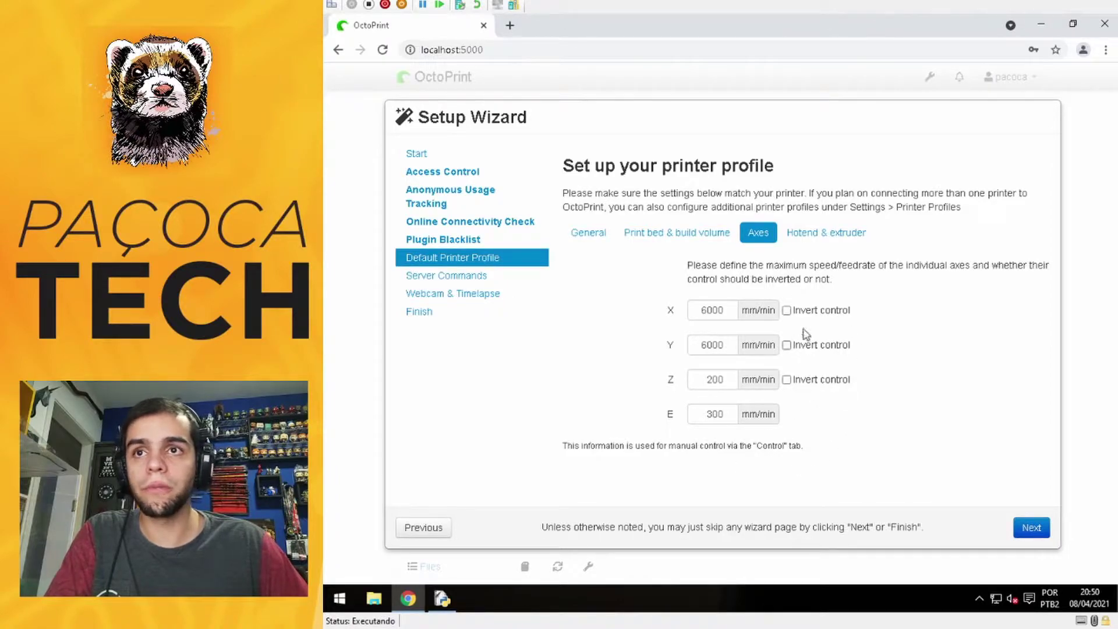
pyautogui.click(843, 244)
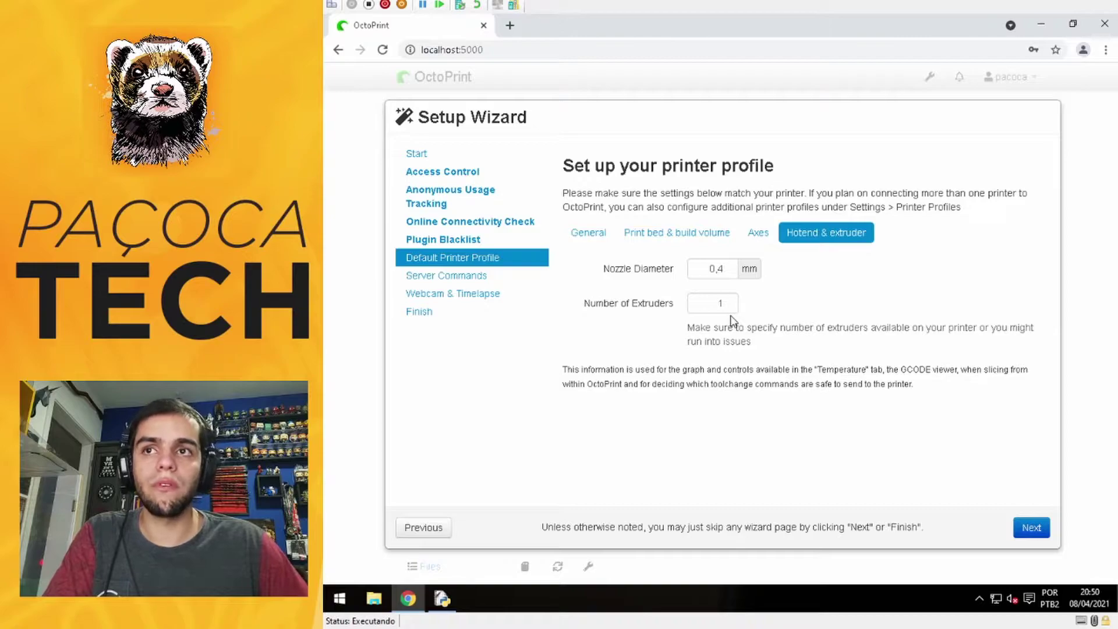
pyautogui.click(592, 240)
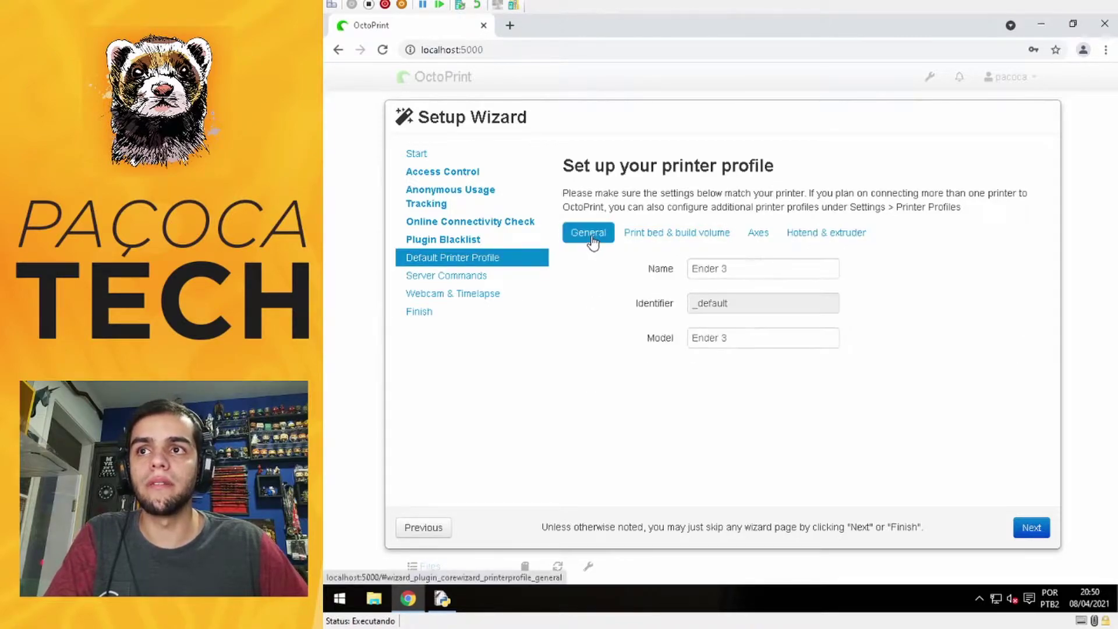
pyautogui.click(670, 237)
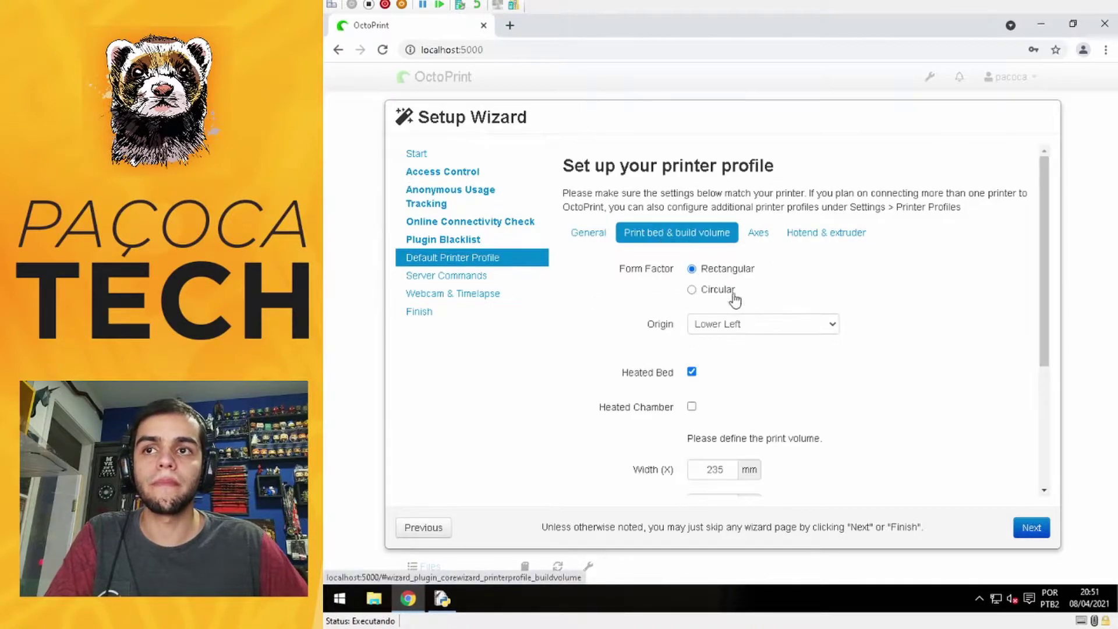
pyautogui.scroll(-3, 751, 343)
pyautogui.scroll(3, 757, 332)
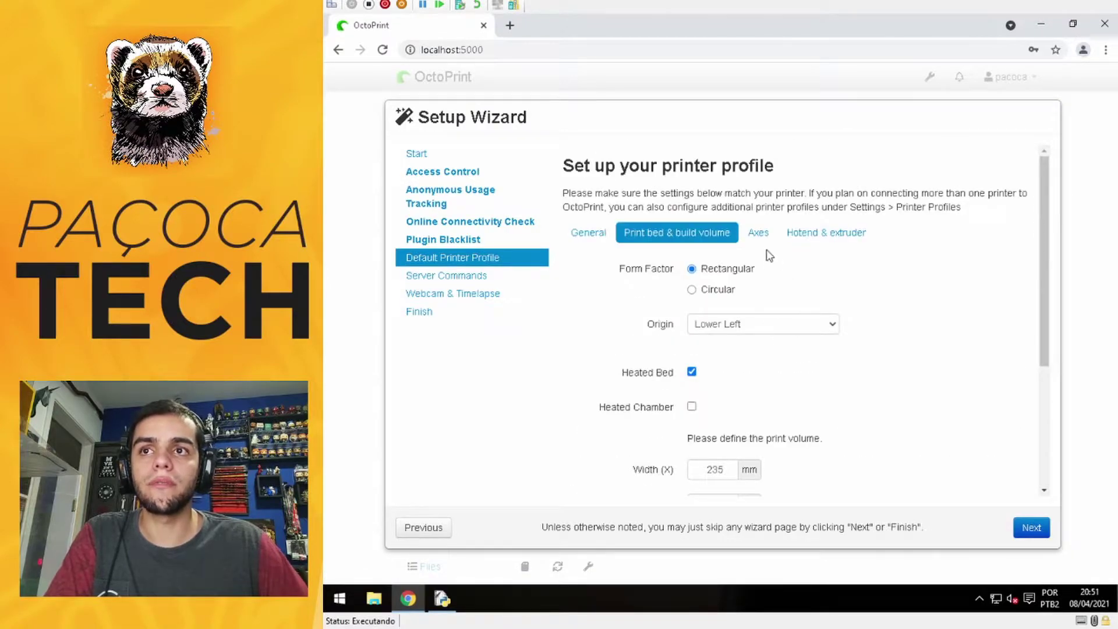
pyautogui.click(759, 233)
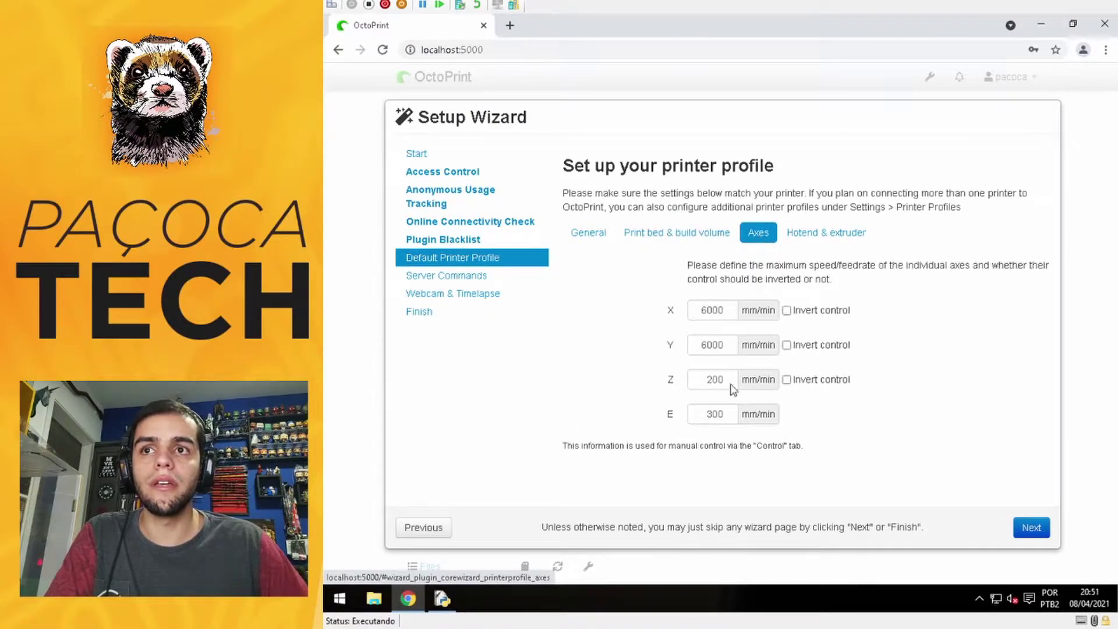
pyautogui.click(821, 245)
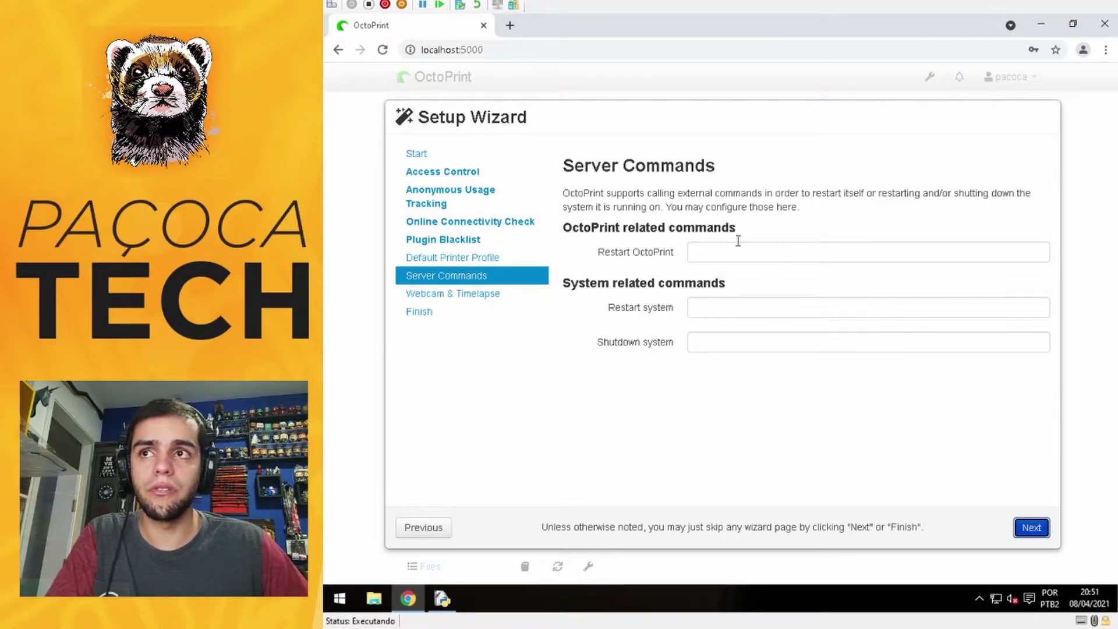
# Skip Server Commands and Webcam & Timelapse with fields left empty to reach All Done!
pyautogui.click(1029, 531)
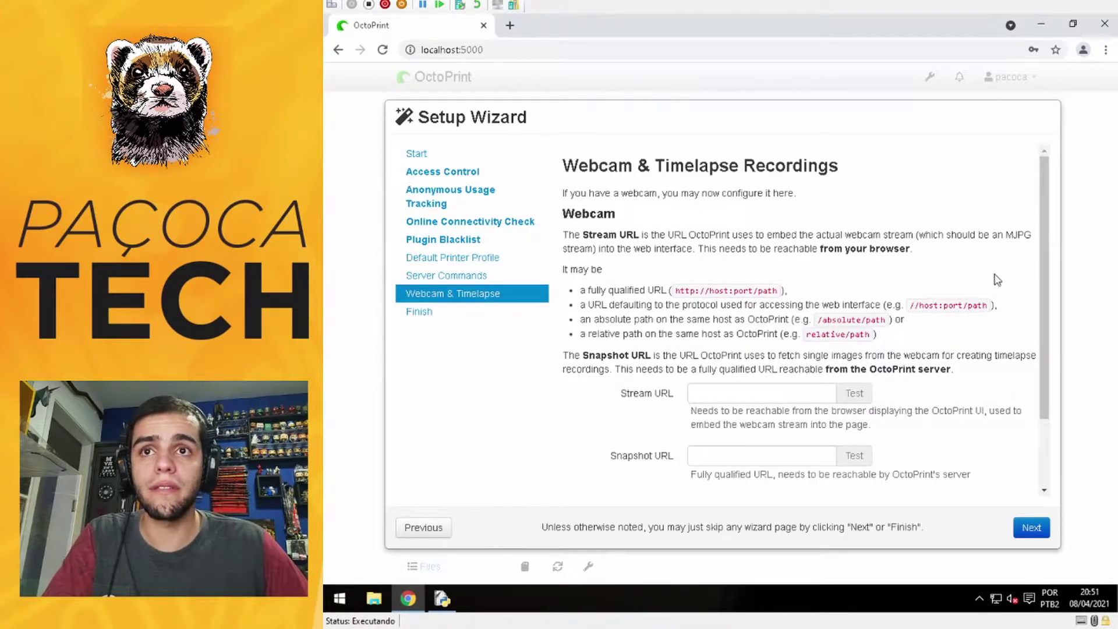
pyautogui.moveTo(1044, 284); pyautogui.dragTo(1049, 371)
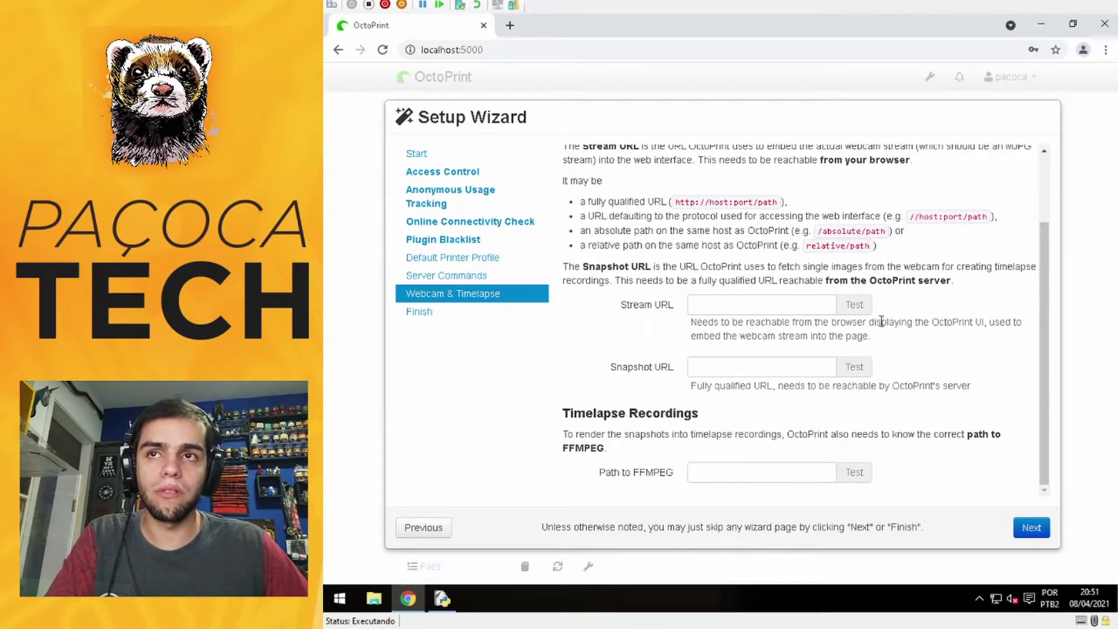
pyautogui.scroll(2, 882, 321)
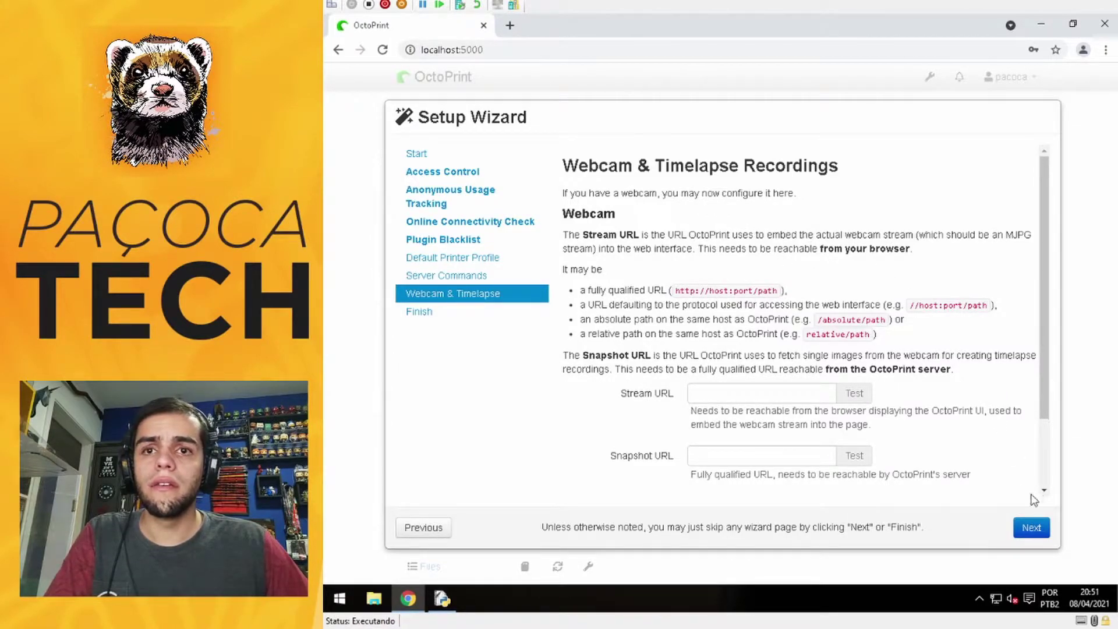
pyautogui.click(1032, 527)
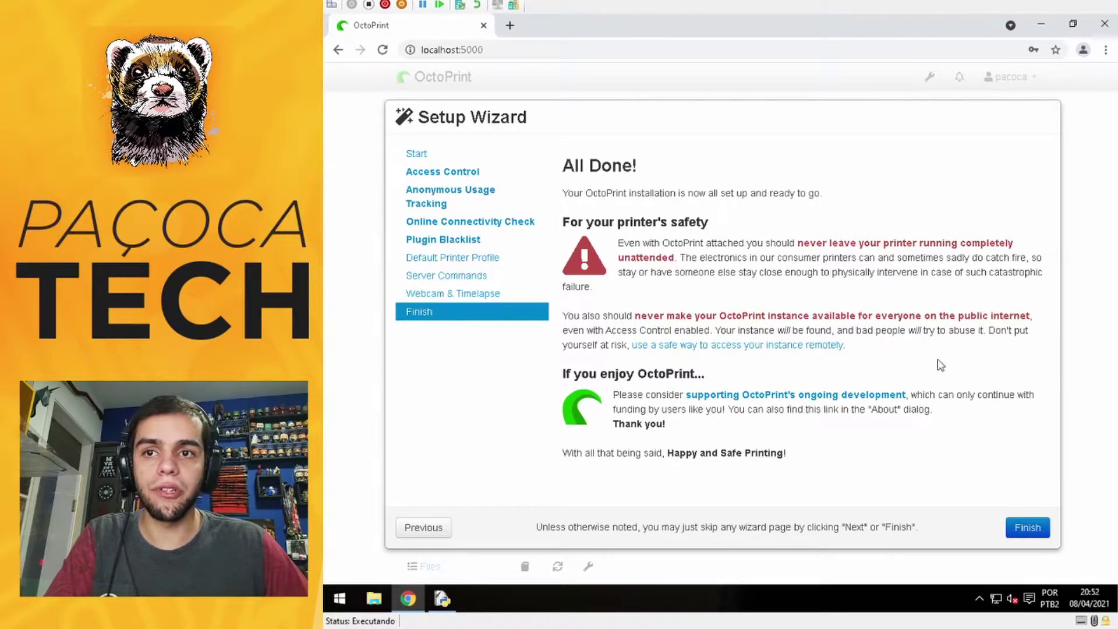
# Finish the setup wizard and close the Chrome window.
pyautogui.click(1028, 528)
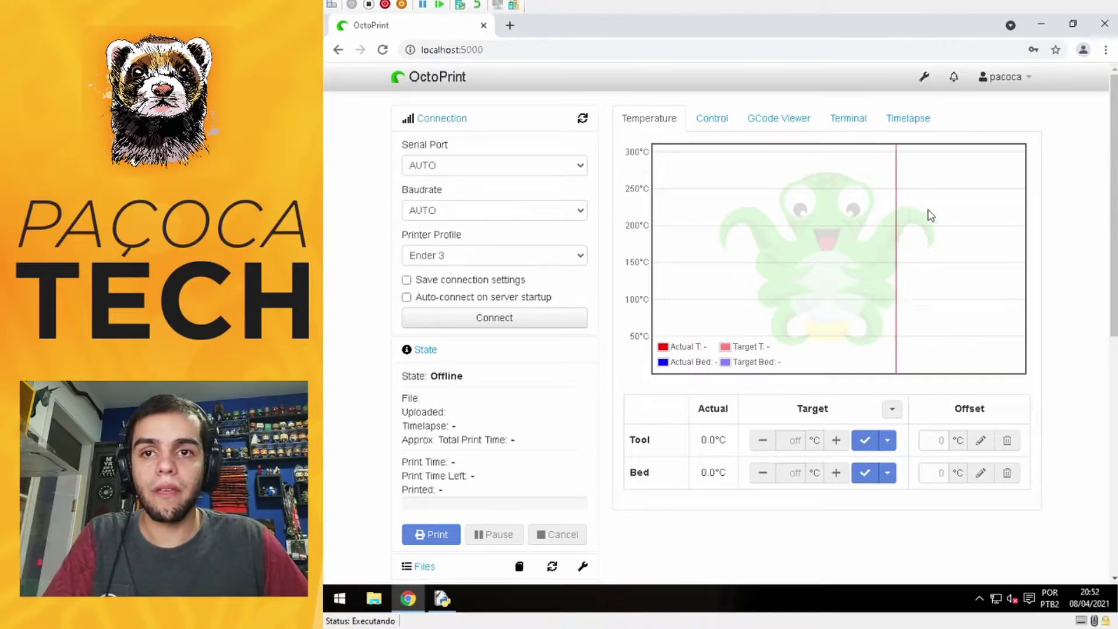
pyautogui.moveTo(1113, 300)
pyautogui.mouseDown()
pyautogui.moveTo(1108, 473)
pyautogui.moveTo(1106, 215)
pyautogui.mouseUp()
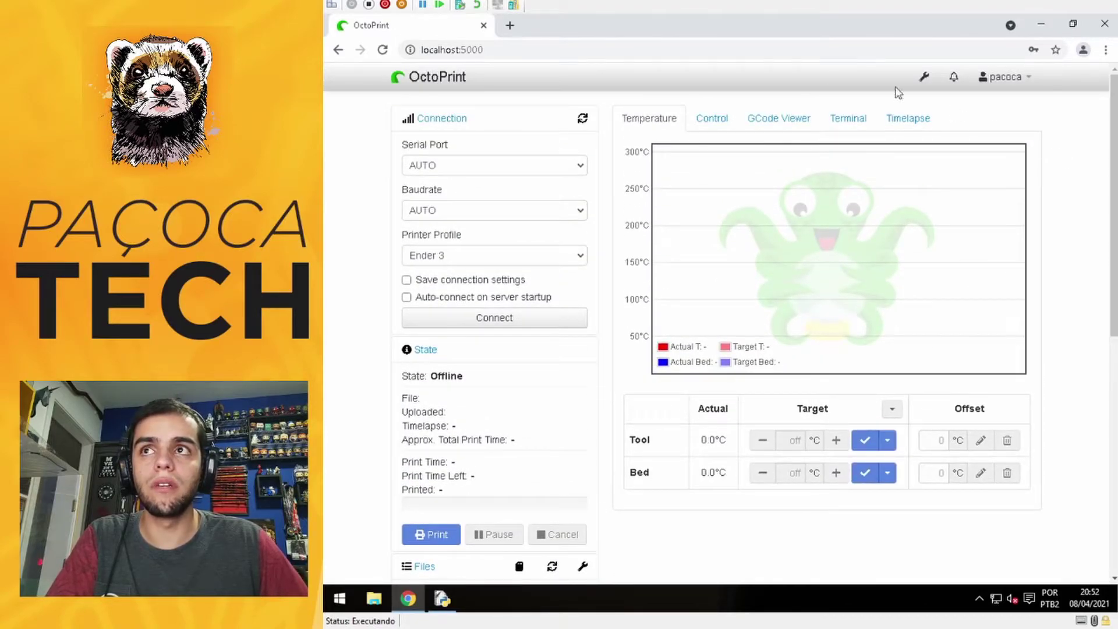
pyautogui.click(510, 25)
pyautogui.click(482, 23)
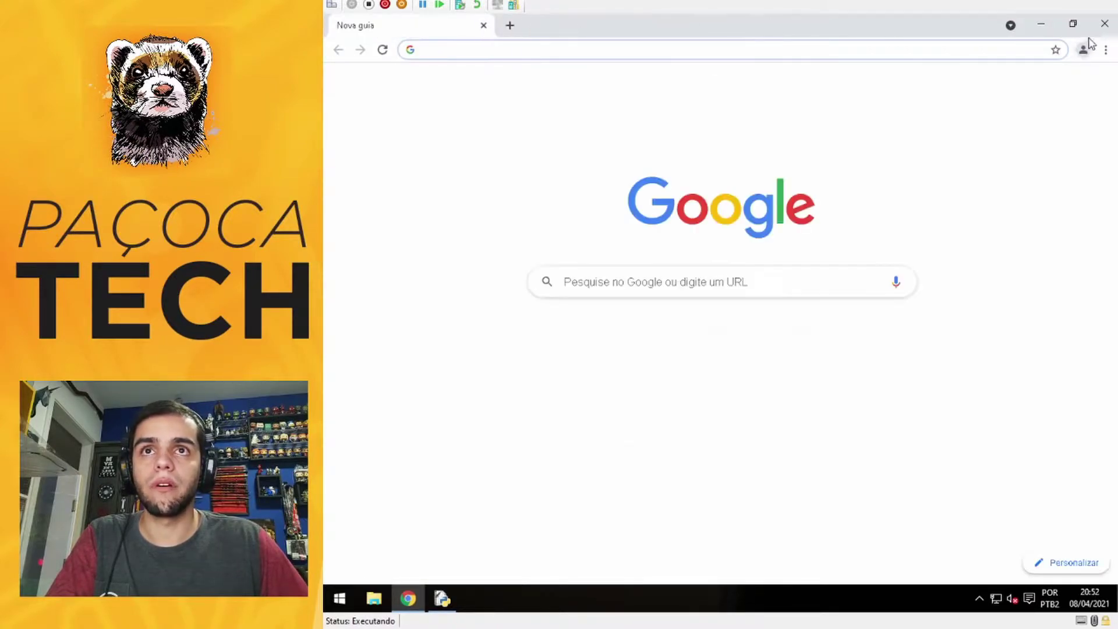
pyautogui.click(1101, 26)
# Relaunch Chrome and load the OctoPrint dashboard at localhost:5000.
pyautogui.click(407, 599)
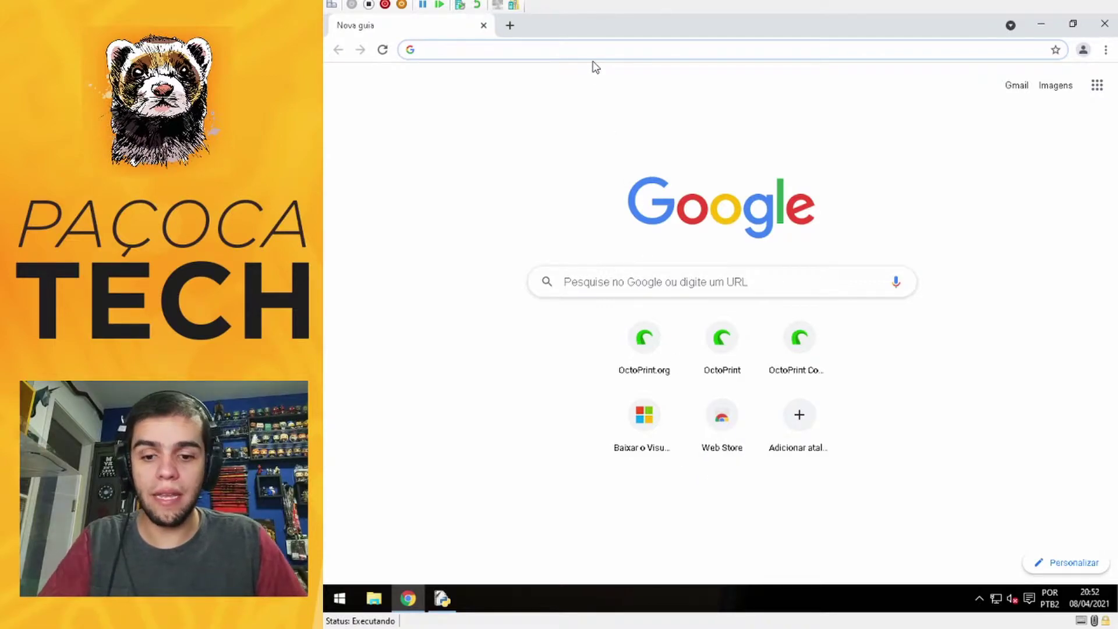
pyautogui.write('localhost:5000')
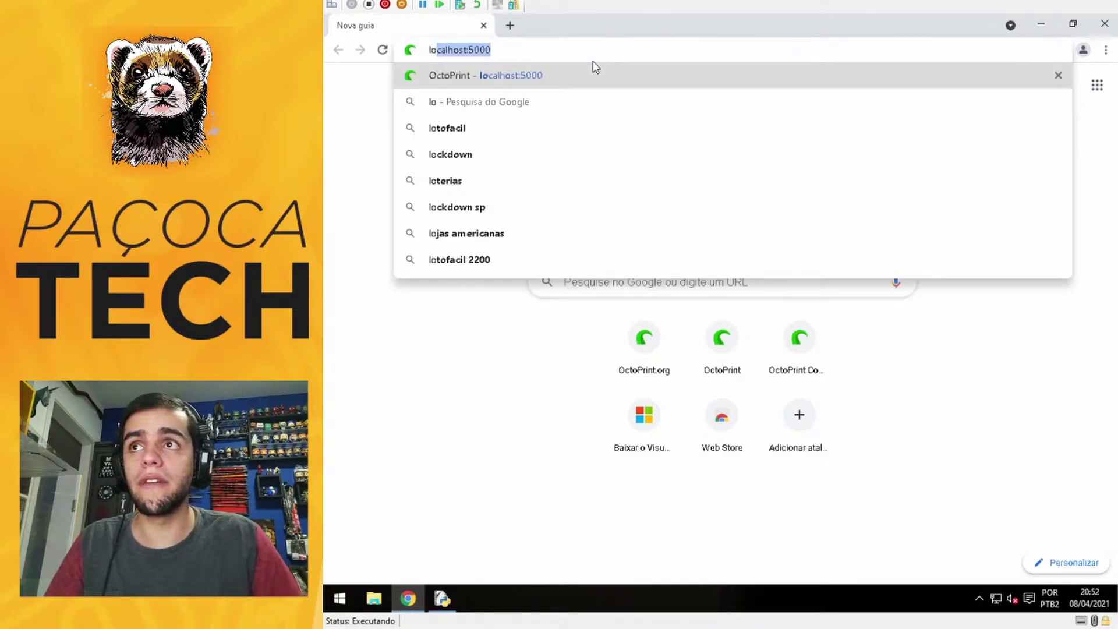
pyautogui.press('Right')
pyautogui.press('Return')
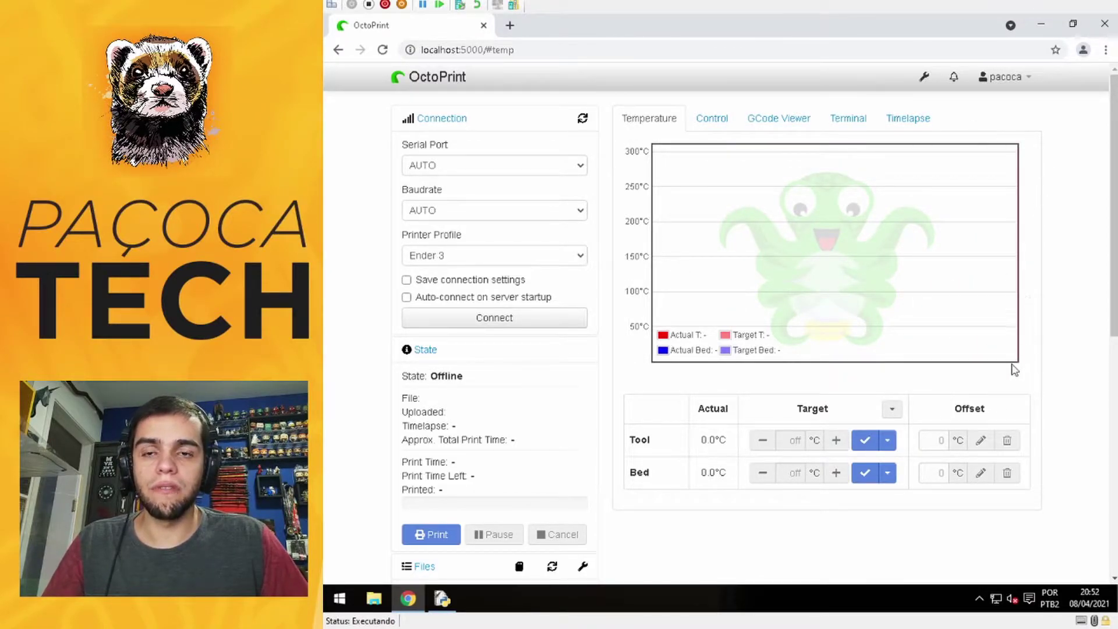
# Log out, log back in with the admin username and password, and dismiss the save-password offer.
pyautogui.click(1009, 84)
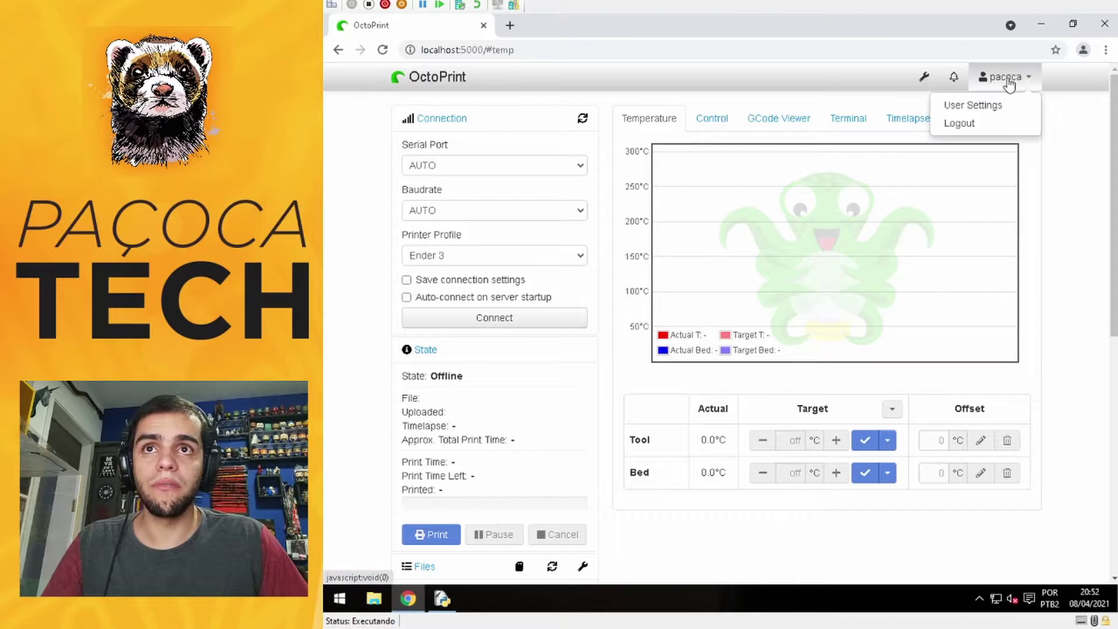
pyautogui.click(964, 124)
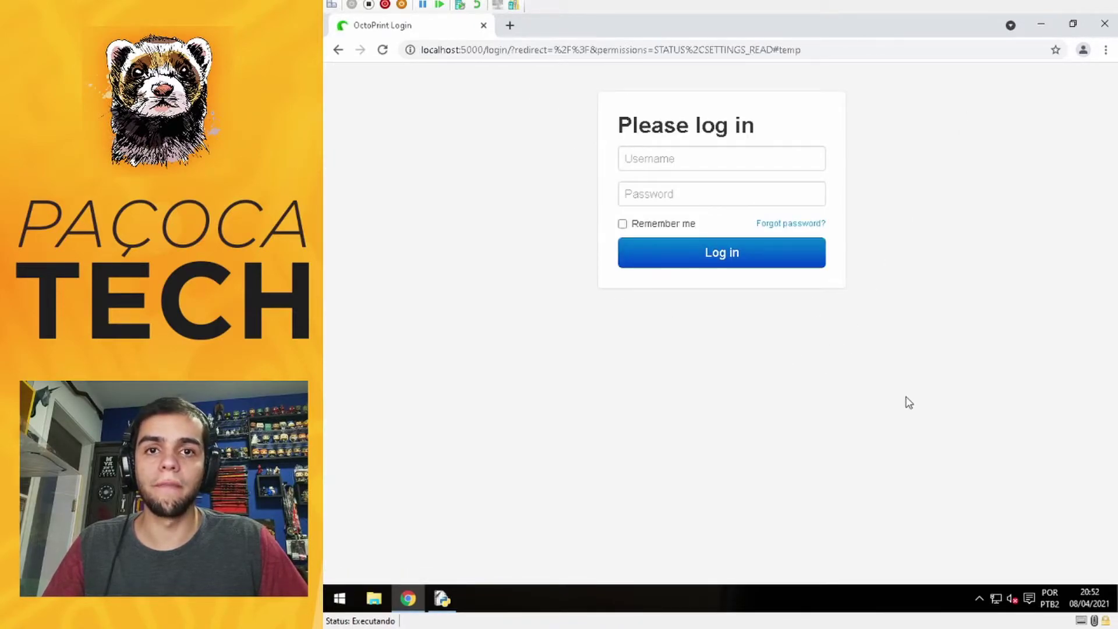
pyautogui.click(706, 168)
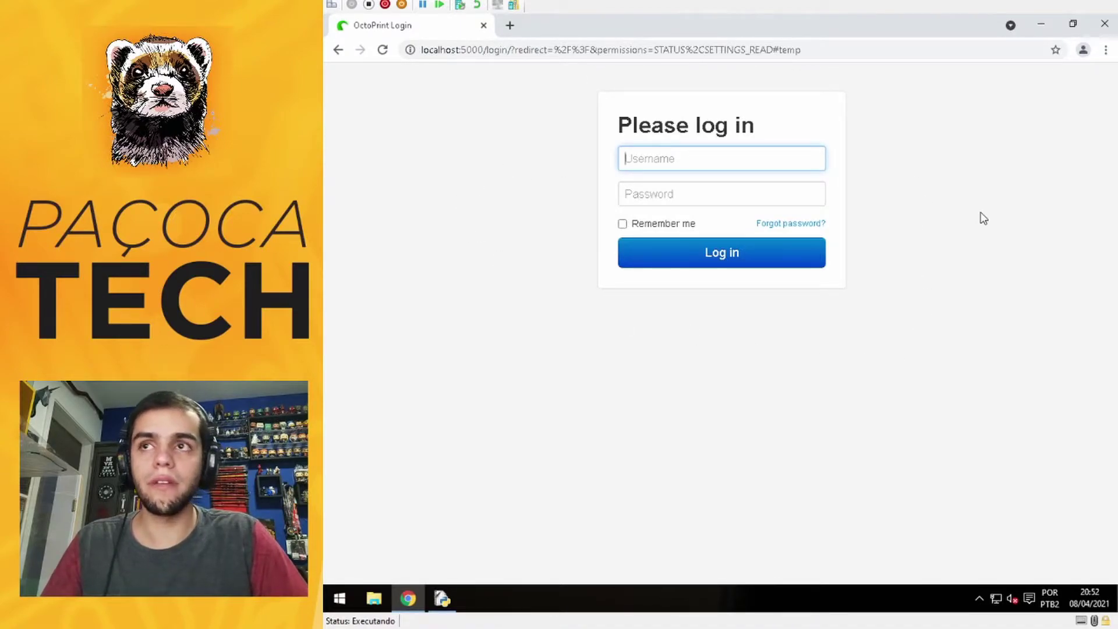
pyautogui.write('pacoc')
pyautogui.write('a')
pyautogui.press('Tab')
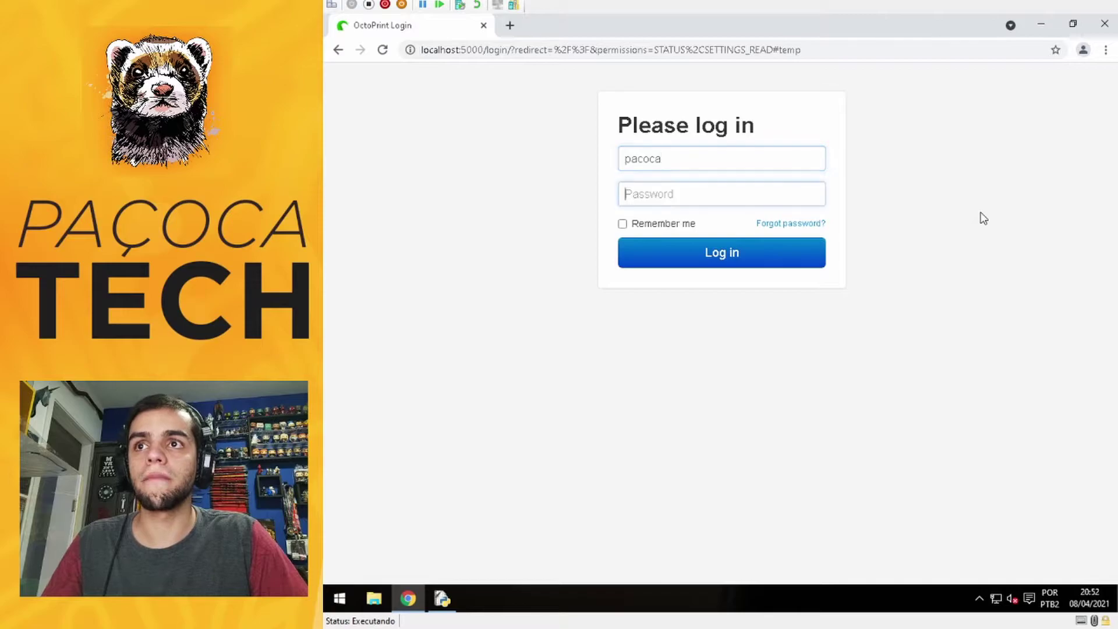
pyautogui.write('***')
pyautogui.click(775, 256)
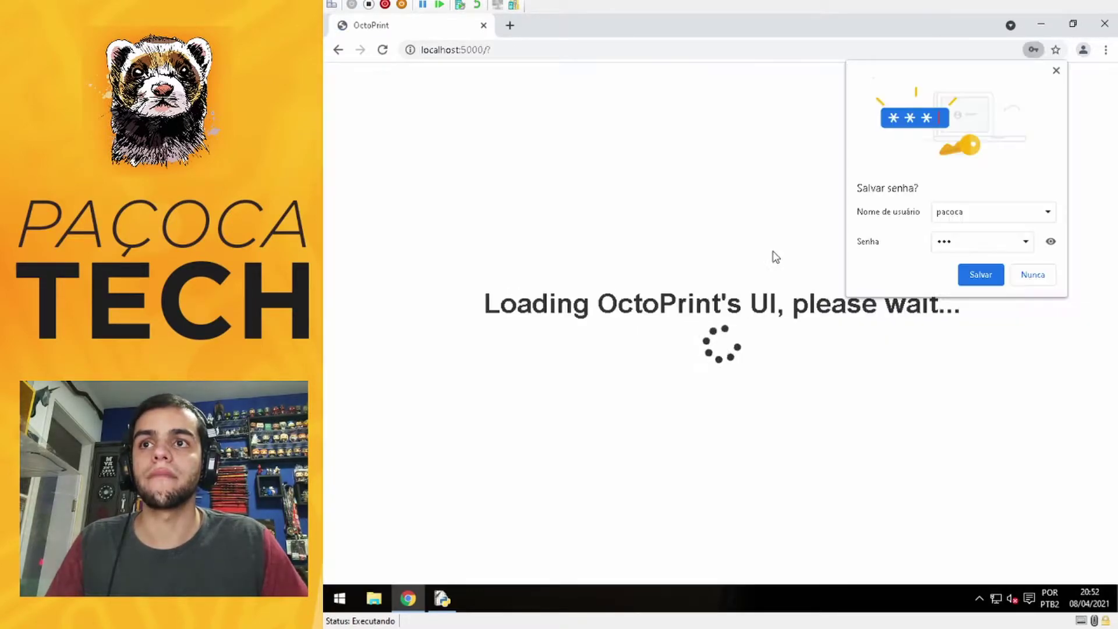
pyautogui.click(1057, 72)
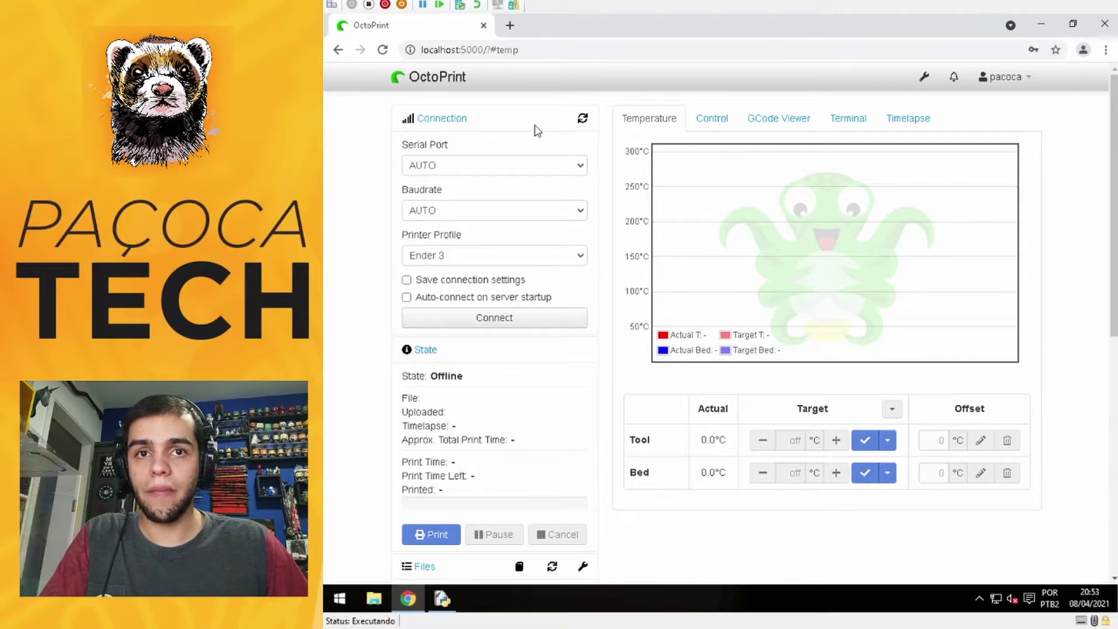
pyautogui.click(448, 163)
pyautogui.click(452, 165)
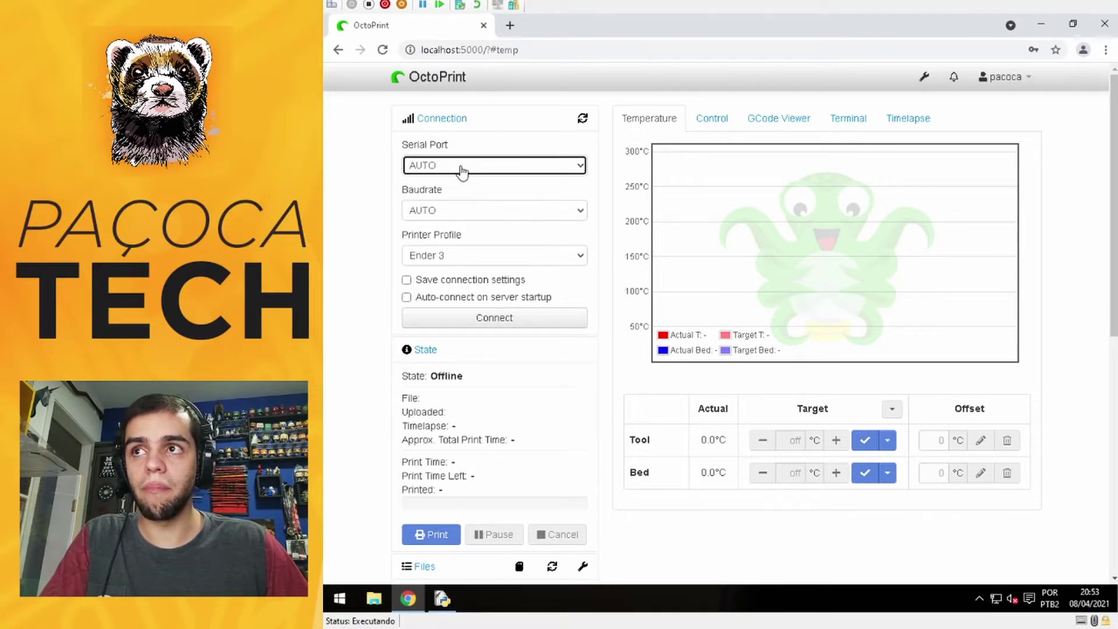
pyautogui.click(492, 165)
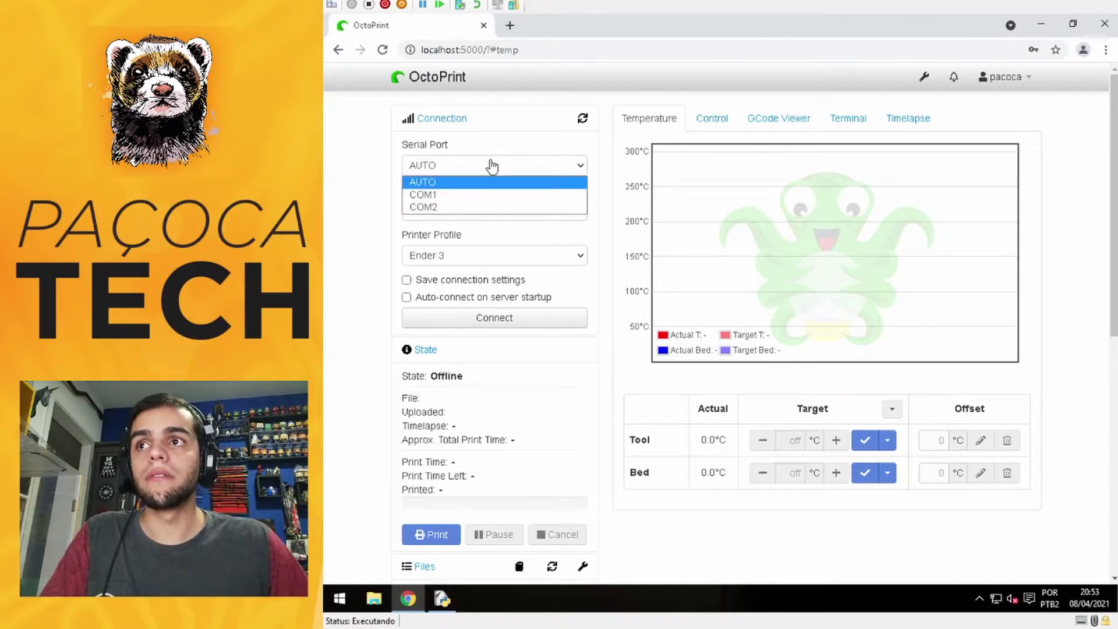
pyautogui.click(492, 166)
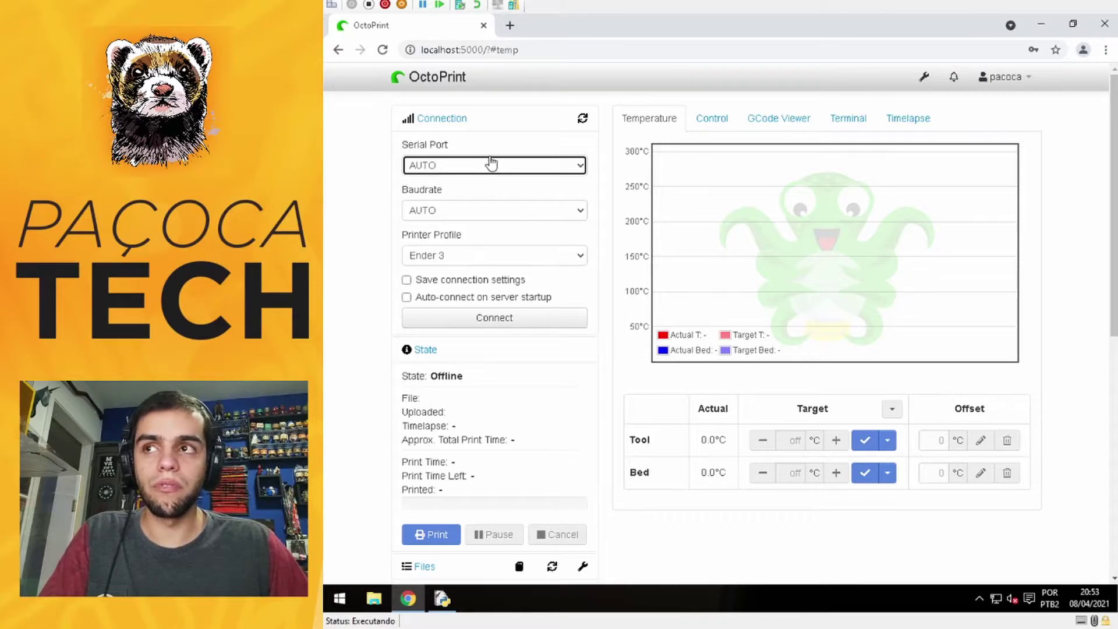
pyautogui.click(490, 168)
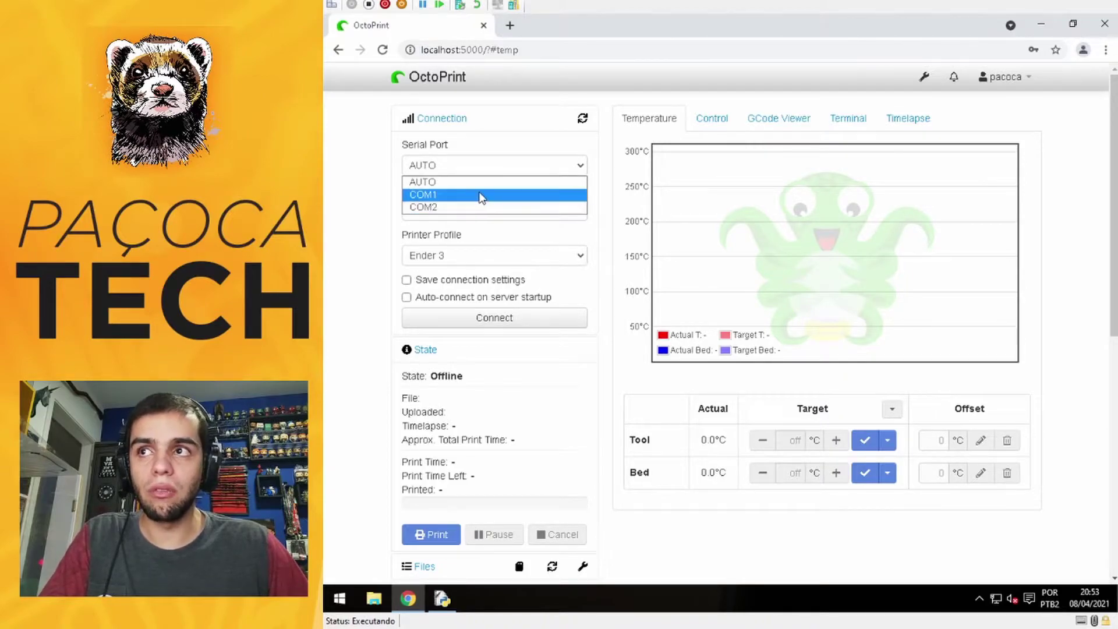
pyautogui.click(491, 169)
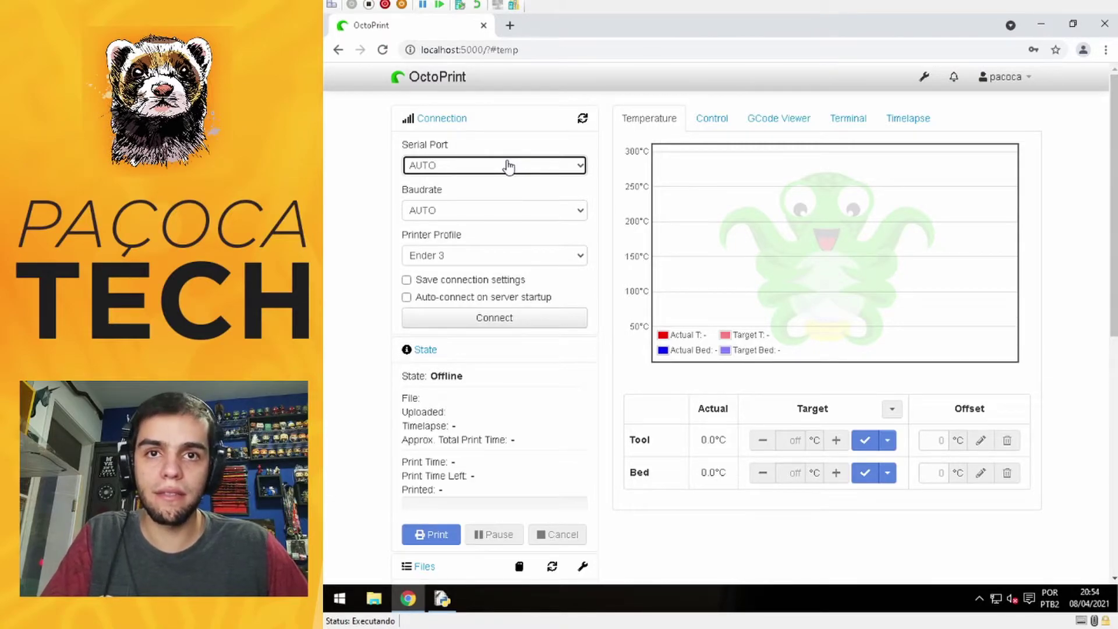
pyautogui.click(501, 194)
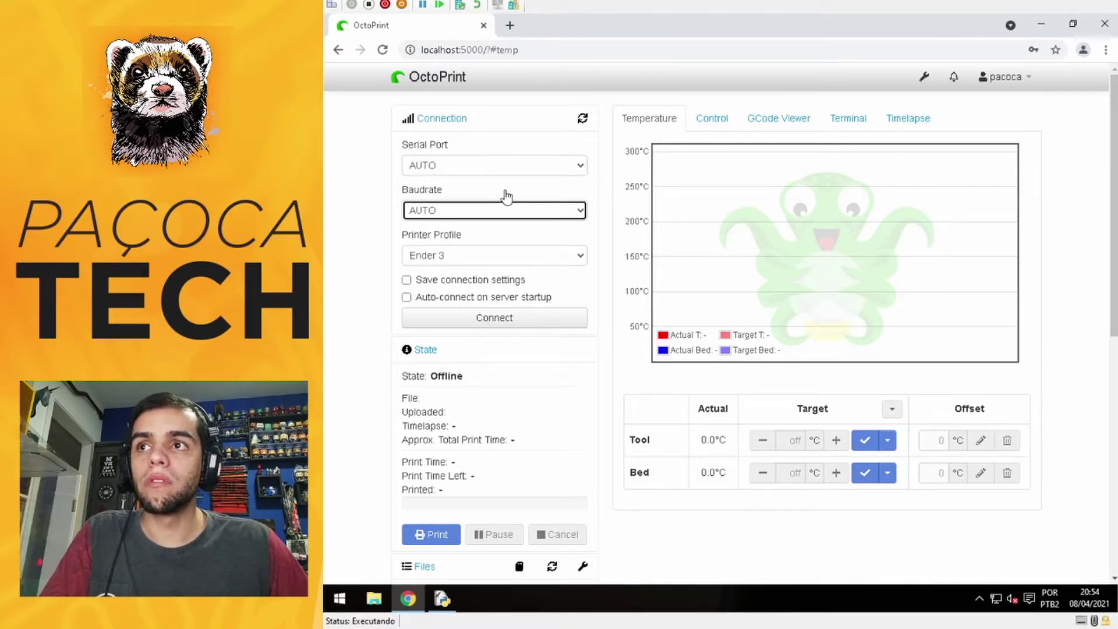
pyautogui.click(490, 211)
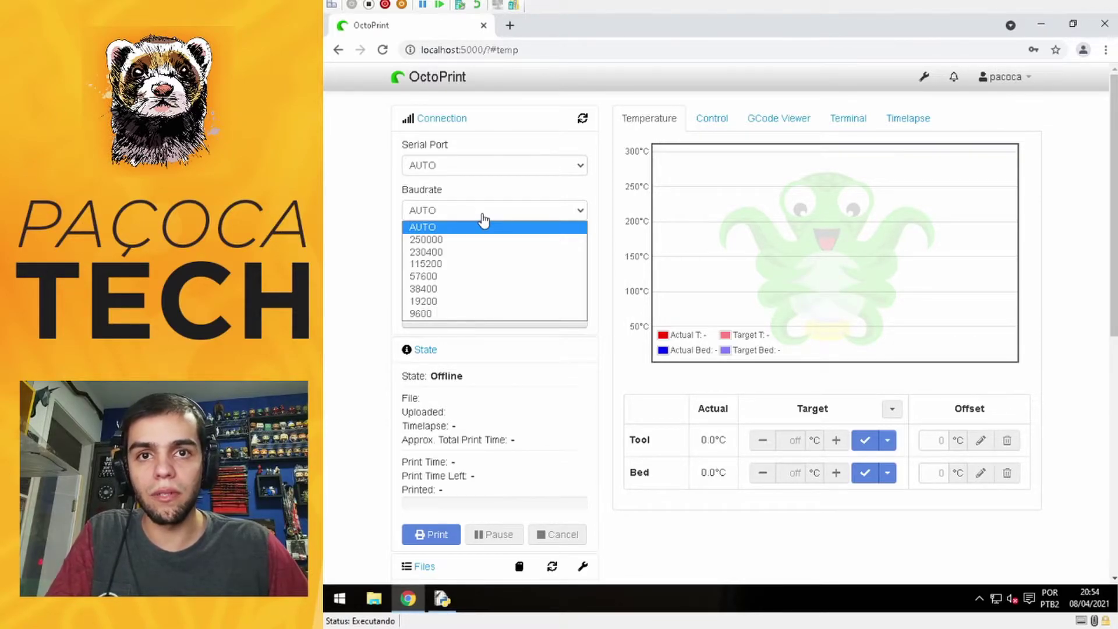
pyautogui.click(610, 219)
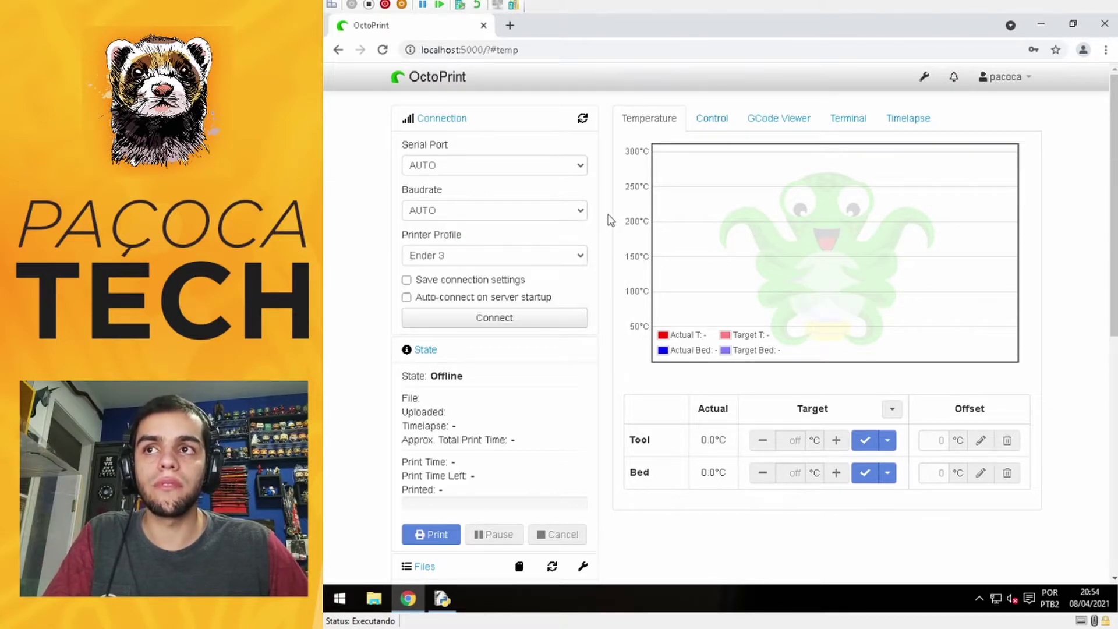
pyautogui.click(536, 216)
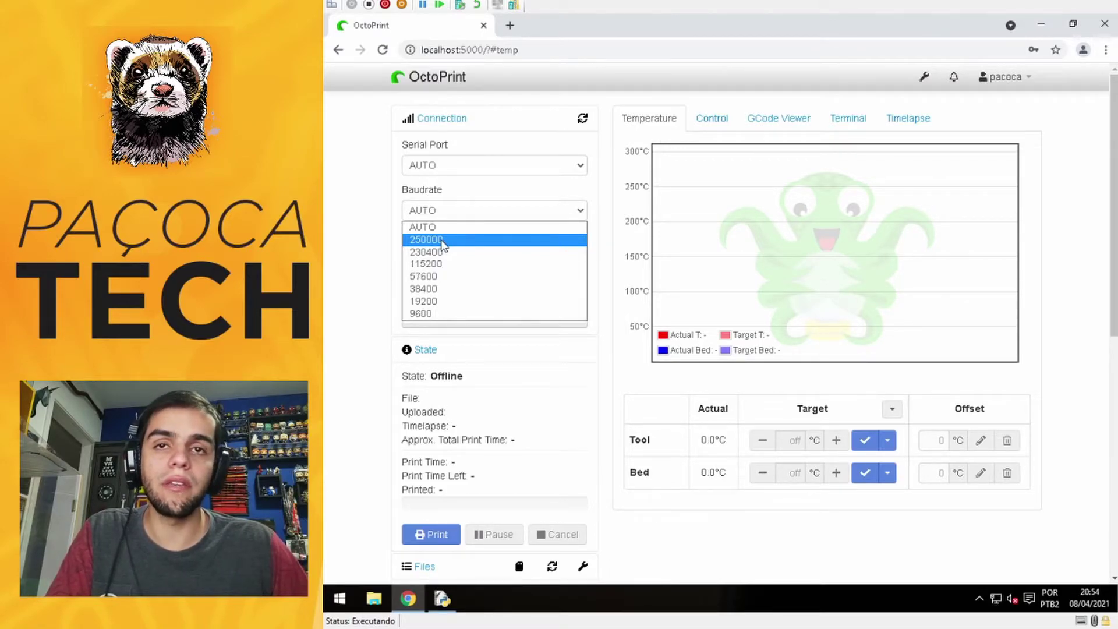
pyautogui.click(597, 238)
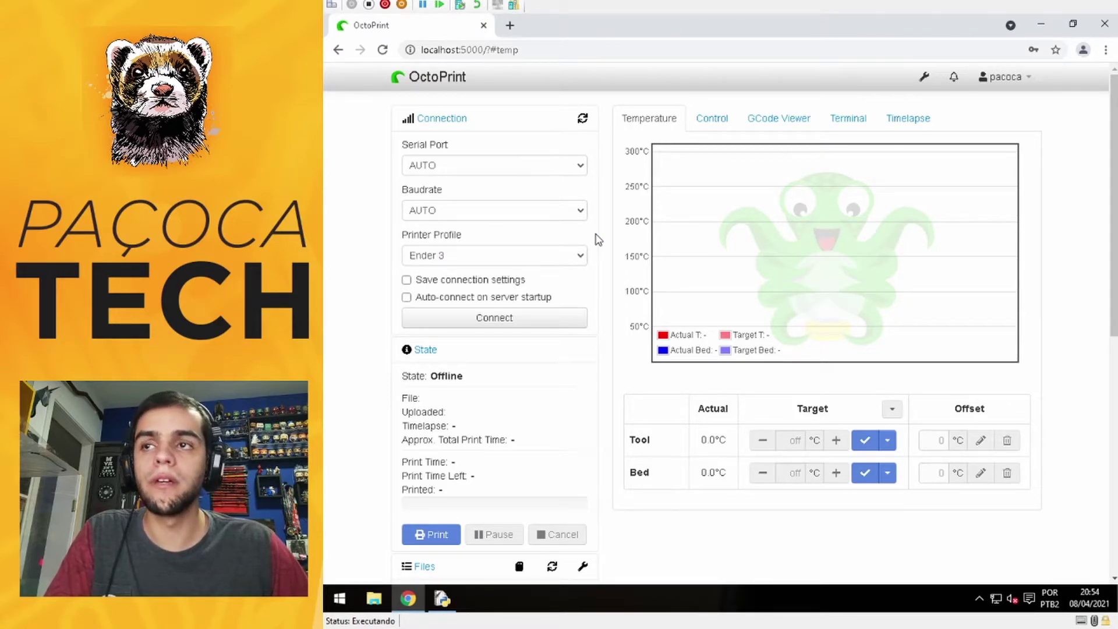
pyautogui.click(581, 216)
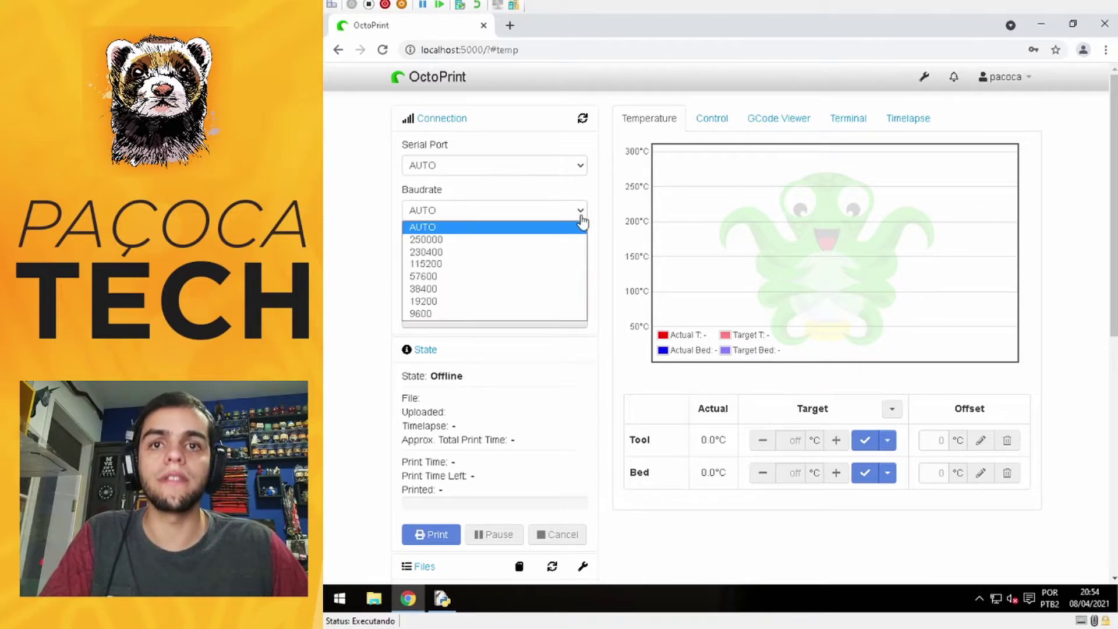
pyautogui.click(595, 220)
pyautogui.click(600, 220)
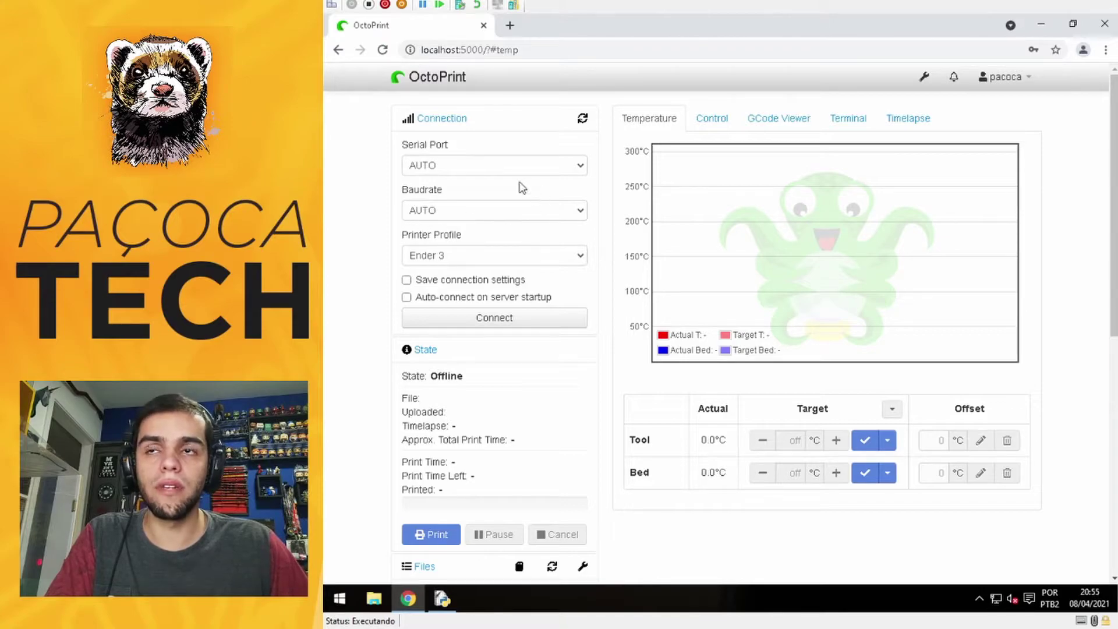
# Check the Printer Profile dropdown twice, keeping Ender 3 as the selected profile.
pyautogui.click(489, 259)
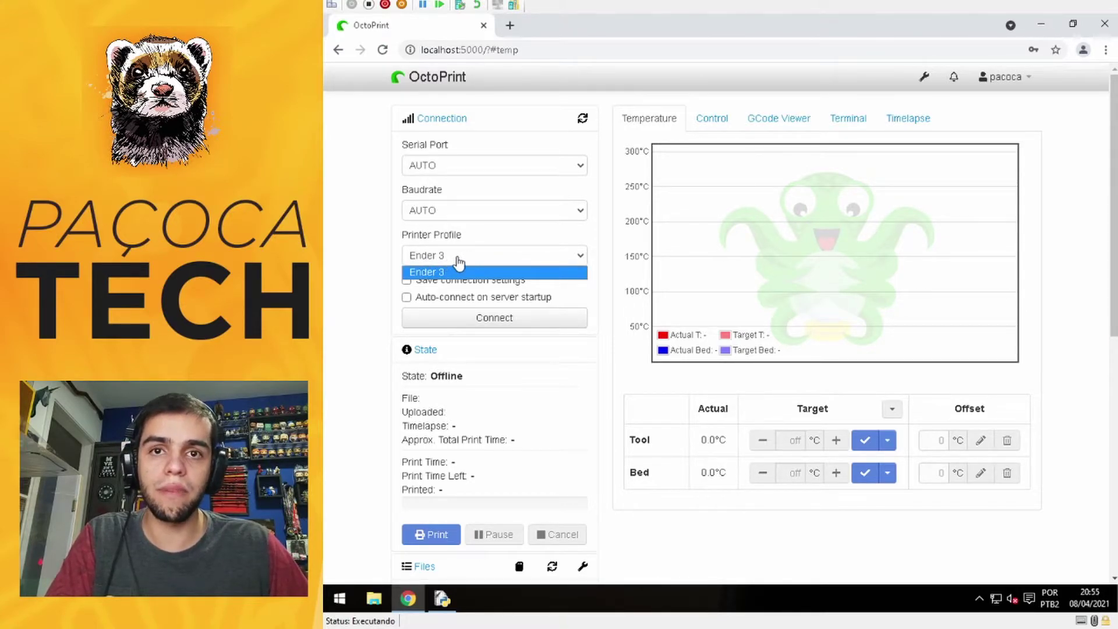
pyautogui.click(597, 259)
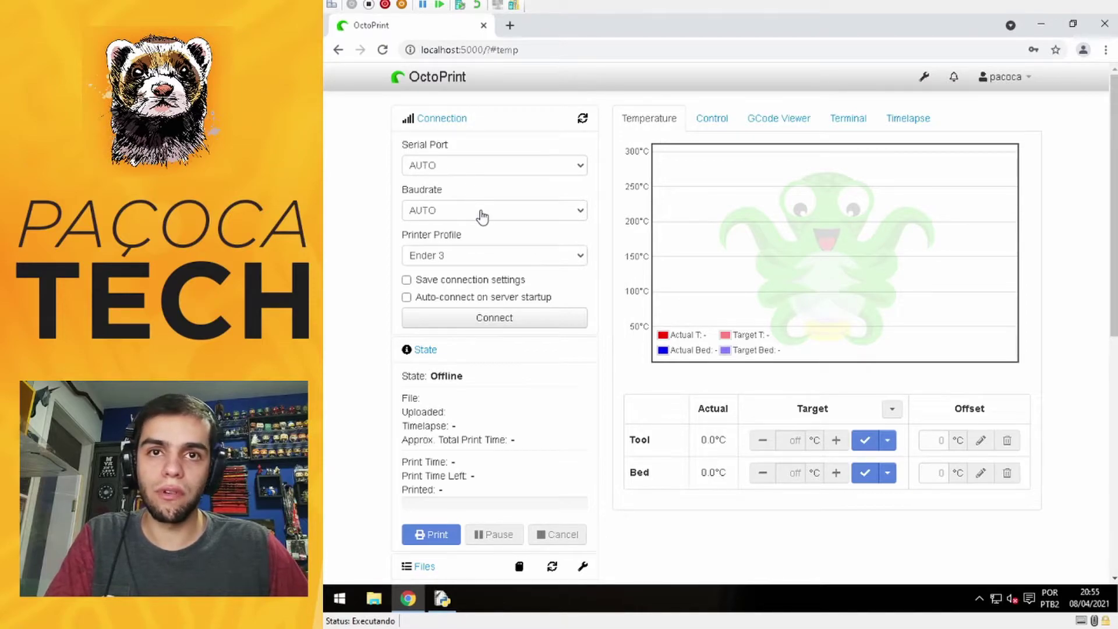
pyautogui.click(460, 256)
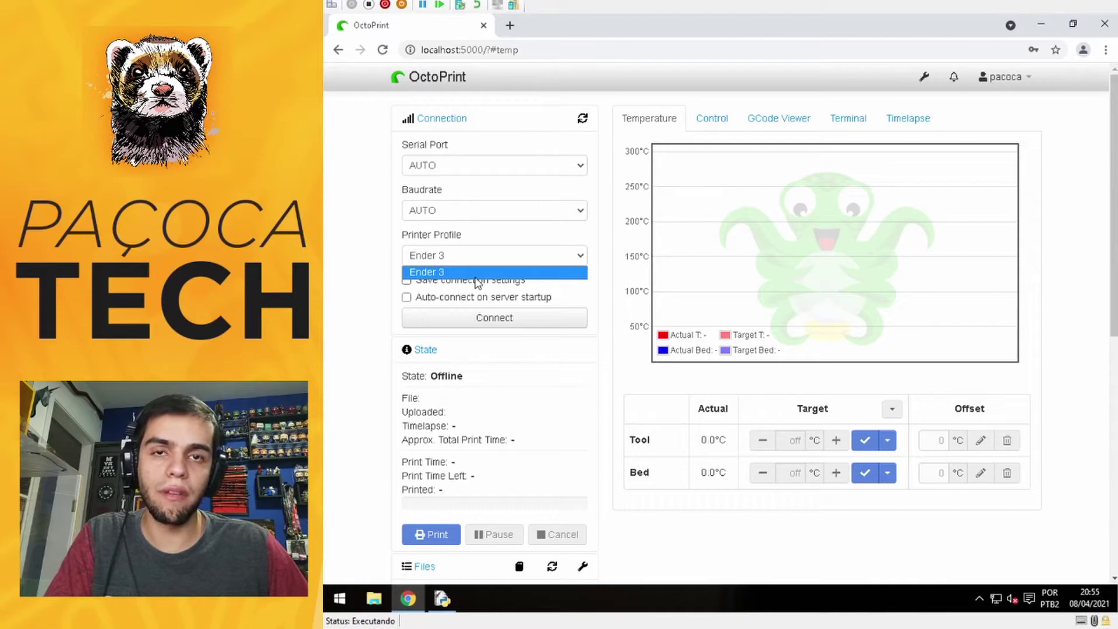
pyautogui.click(588, 253)
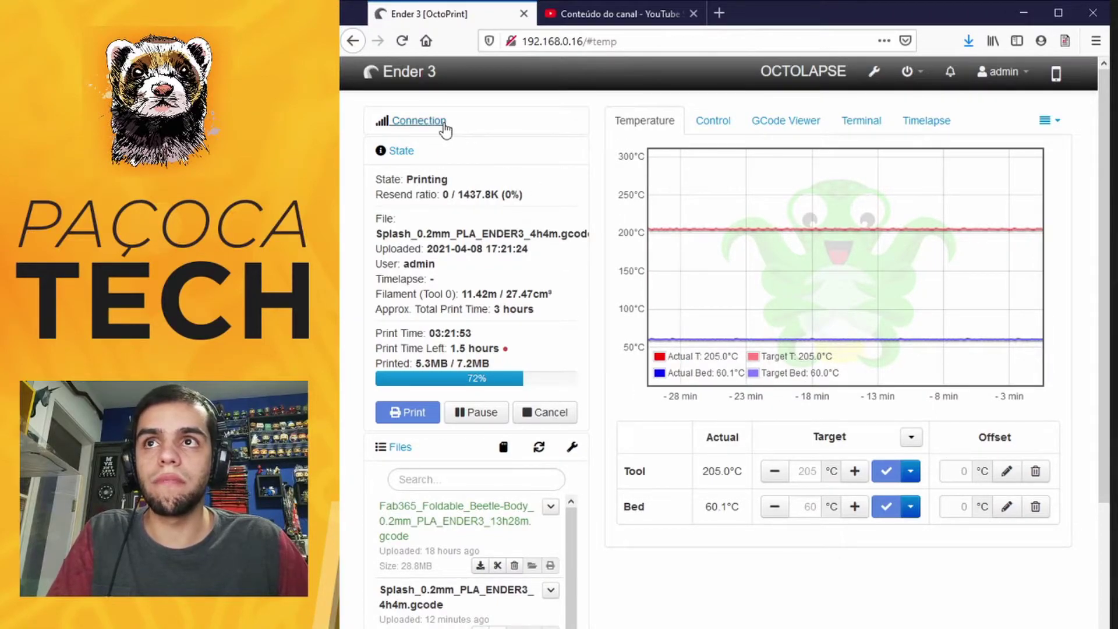
pyautogui.click(444, 122)
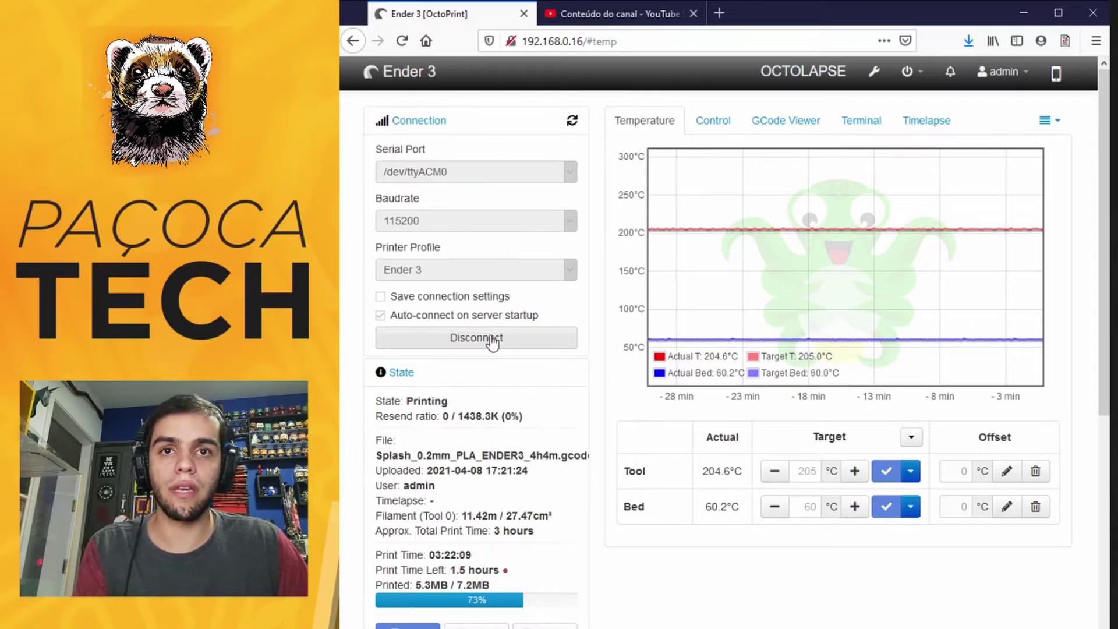
pyautogui.click(448, 121)
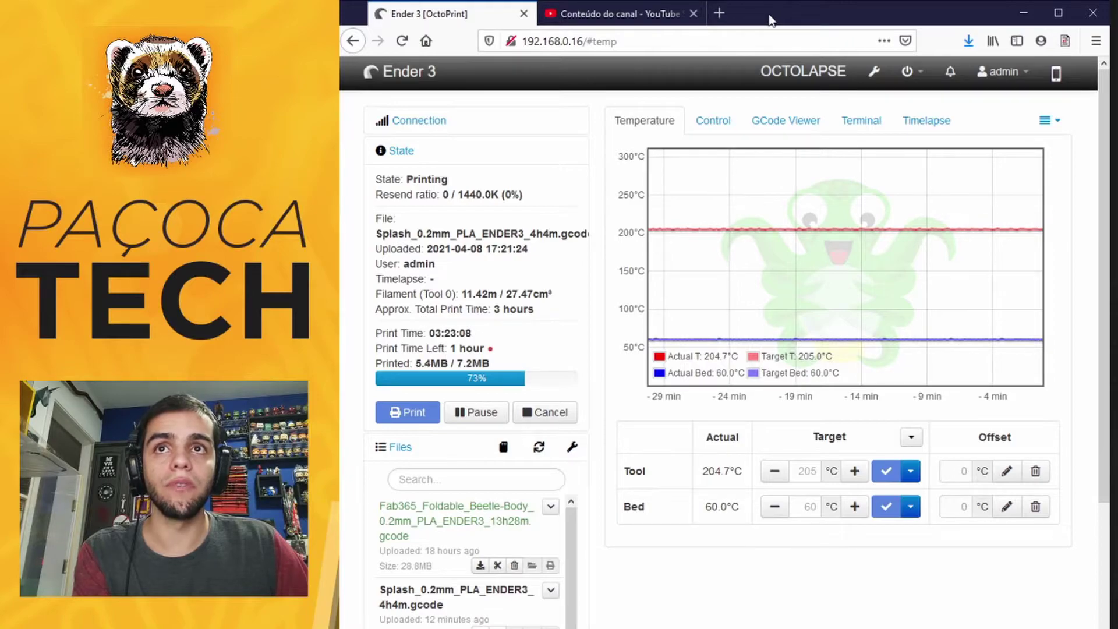
pyautogui.scroll(-5, 725, 343)
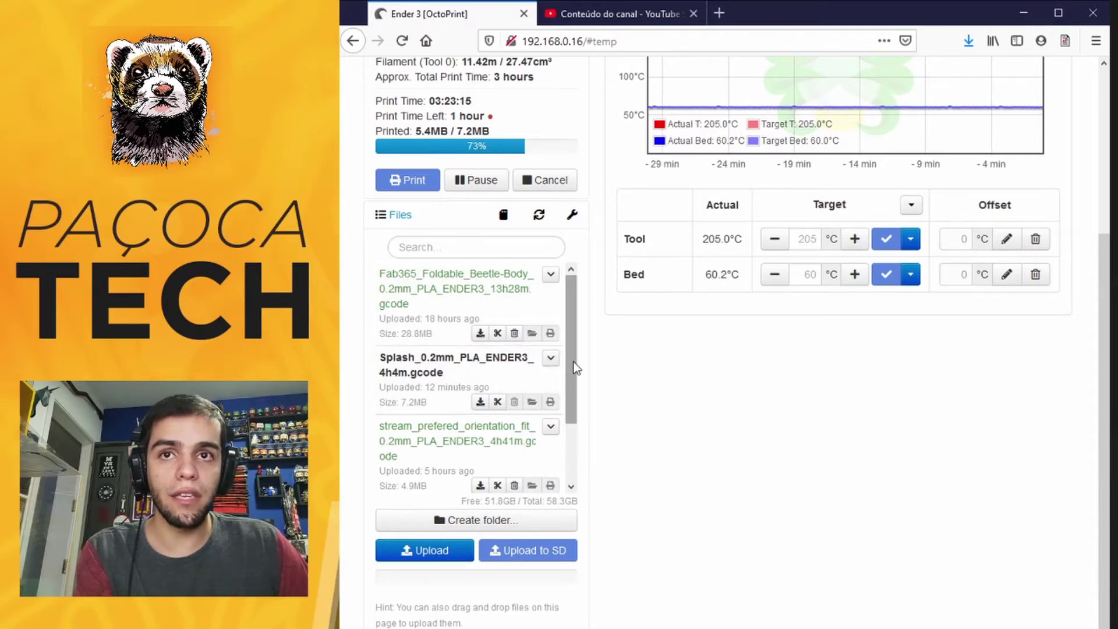
pyautogui.moveTo(571, 367)
pyautogui.mouseDown()
pyautogui.moveTo(570, 428)
pyautogui.moveTo(579, 362)
pyautogui.mouseUp()
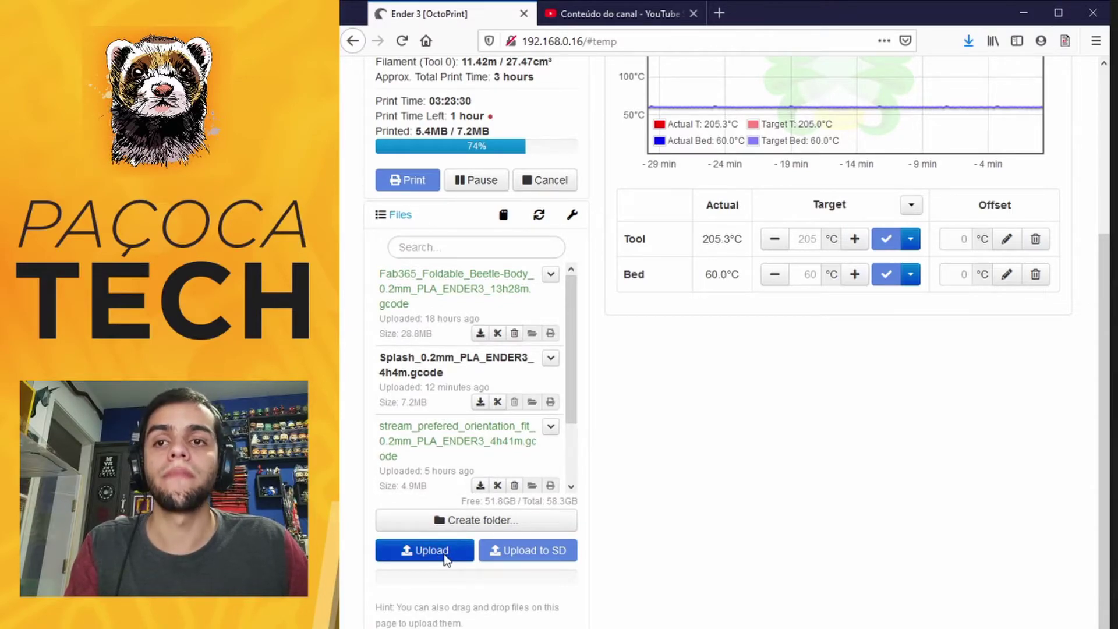
pyautogui.click(445, 553)
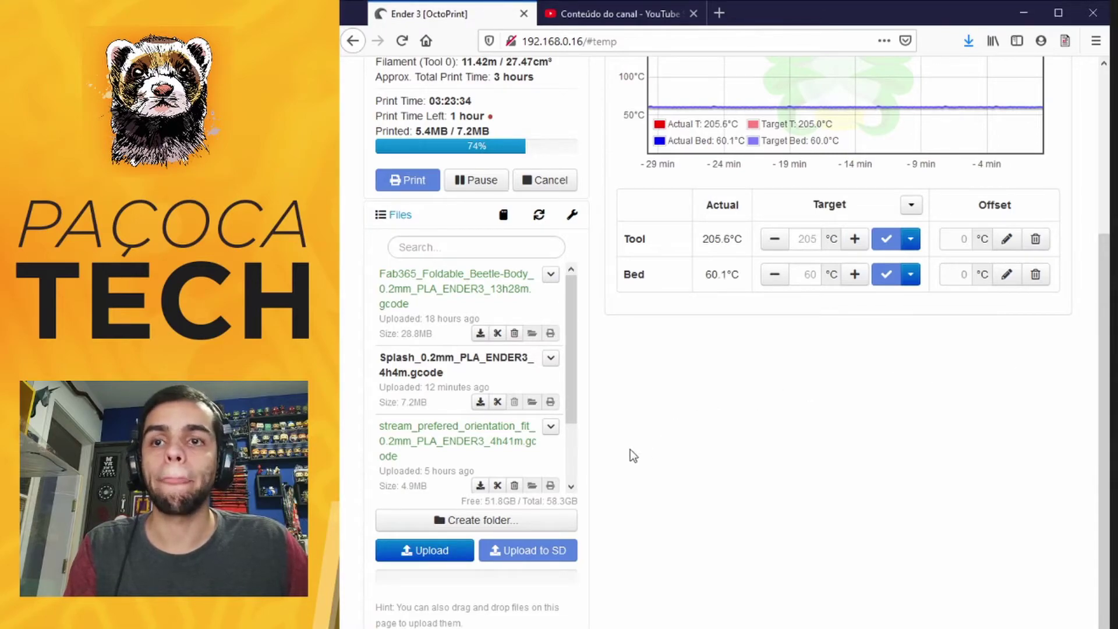
pyautogui.moveTo(570, 349); pyautogui.dragTo(586, 289)
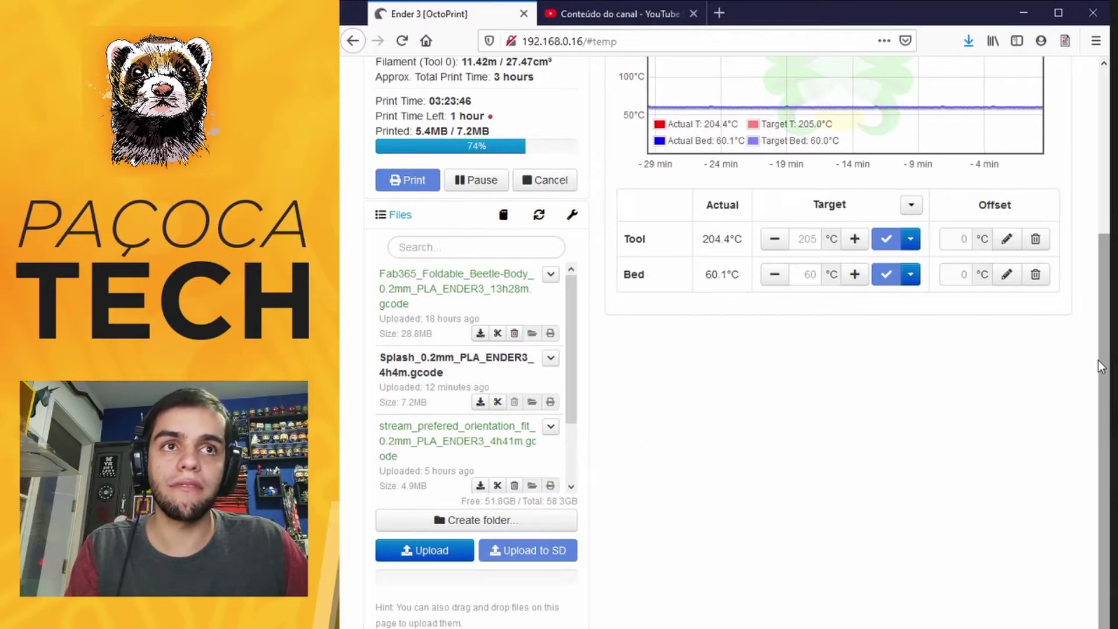
pyautogui.moveTo(1104, 298); pyautogui.dragTo(1103, 146)
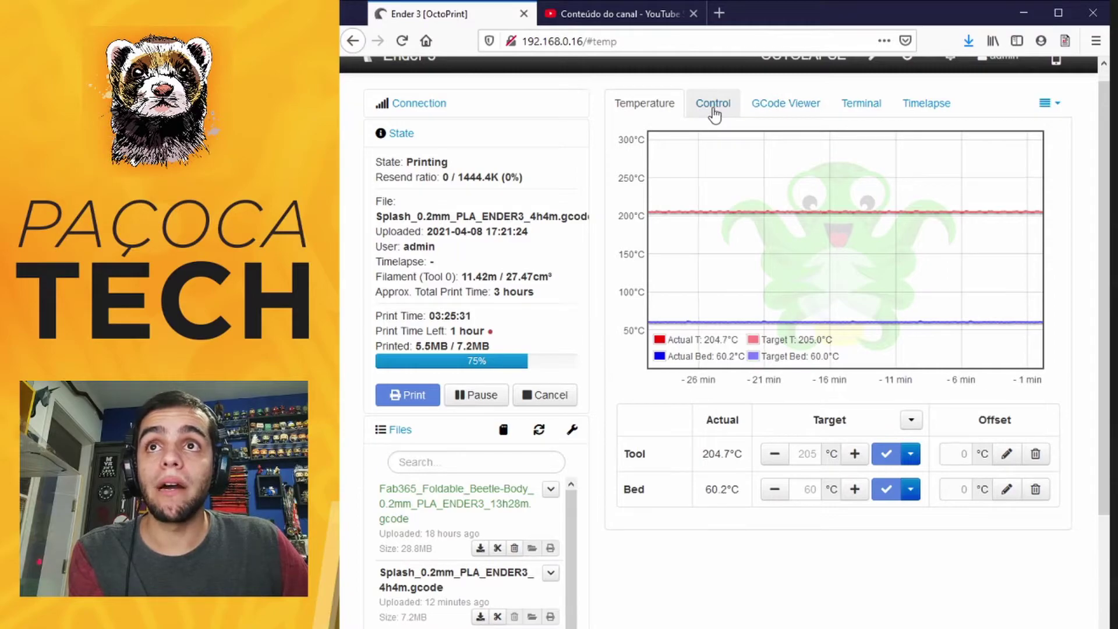
# View the Control page's jog controls and webcam, then the running print's GCode Viewer.
pyautogui.click(713, 107)
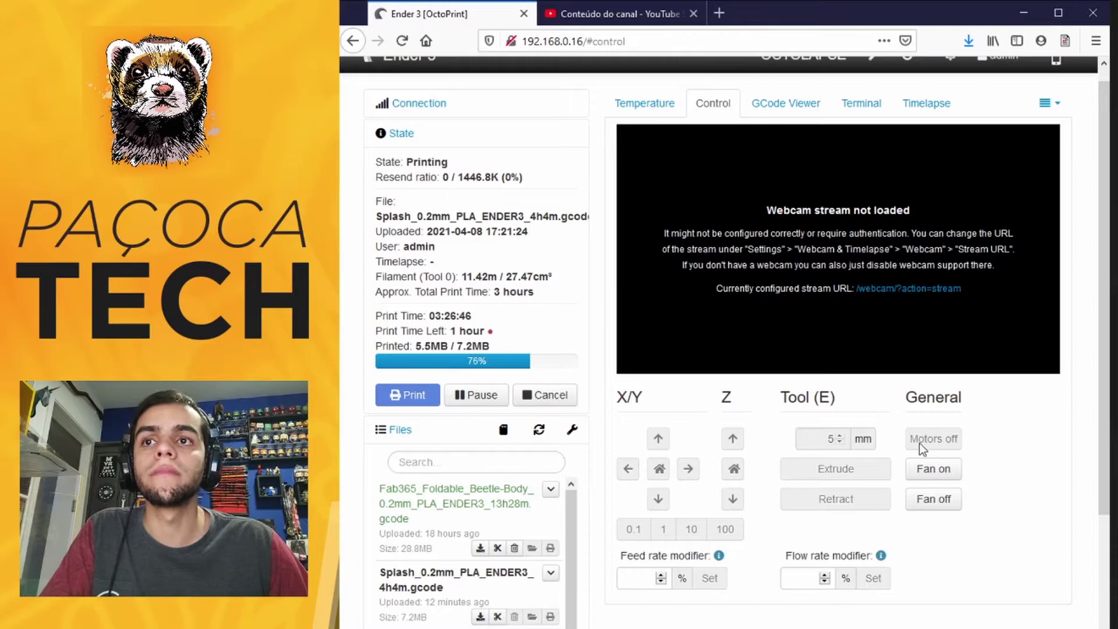
pyautogui.click(797, 105)
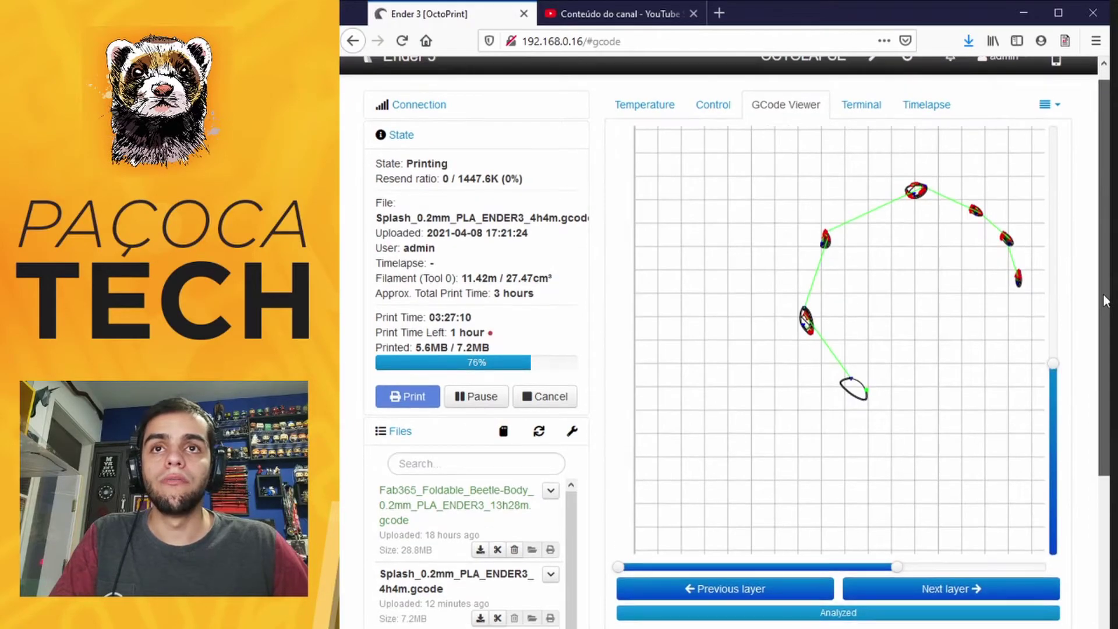
# Move the GCode Viewer's layer slider up to a higher layer of the Splash print.
pyautogui.scroll(-1, 1072, 279)
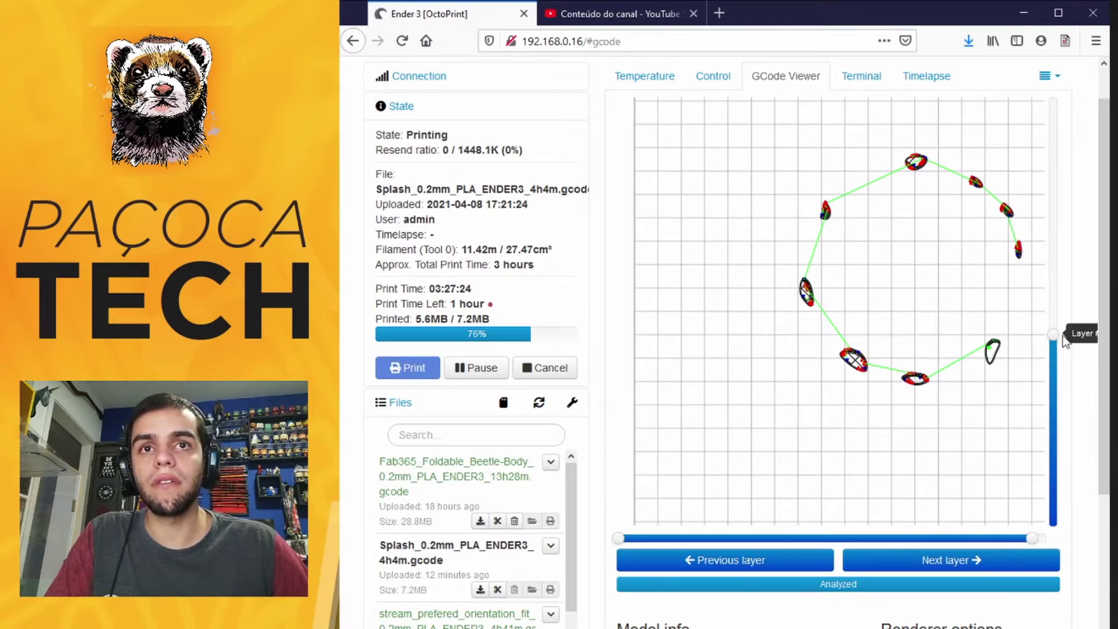
pyautogui.moveTo(1053, 336)
pyautogui.mouseDown()
pyautogui.moveTo(1054, 216)
pyautogui.moveTo(1033, 447)
pyautogui.moveTo(1048, 436)
pyautogui.moveTo(1054, 355)
pyautogui.mouseUp()
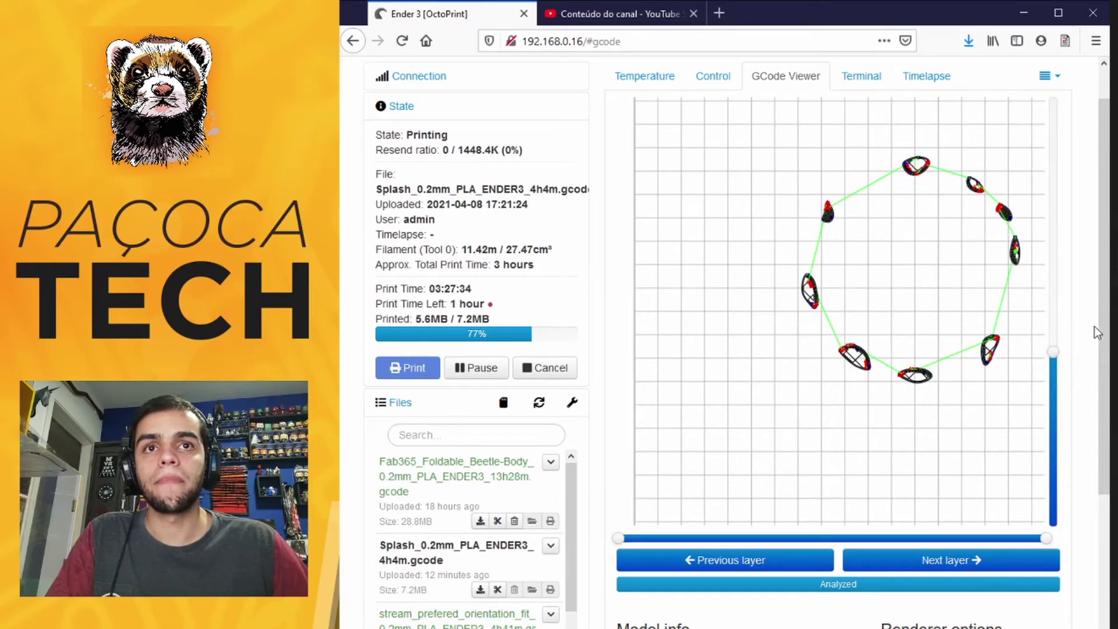
# Highlight the 180 mm model size and the 0.20mm estimated layer height.
pyautogui.scroll(-3, 1090, 434)
pyautogui.scroll(-2, 1091, 434)
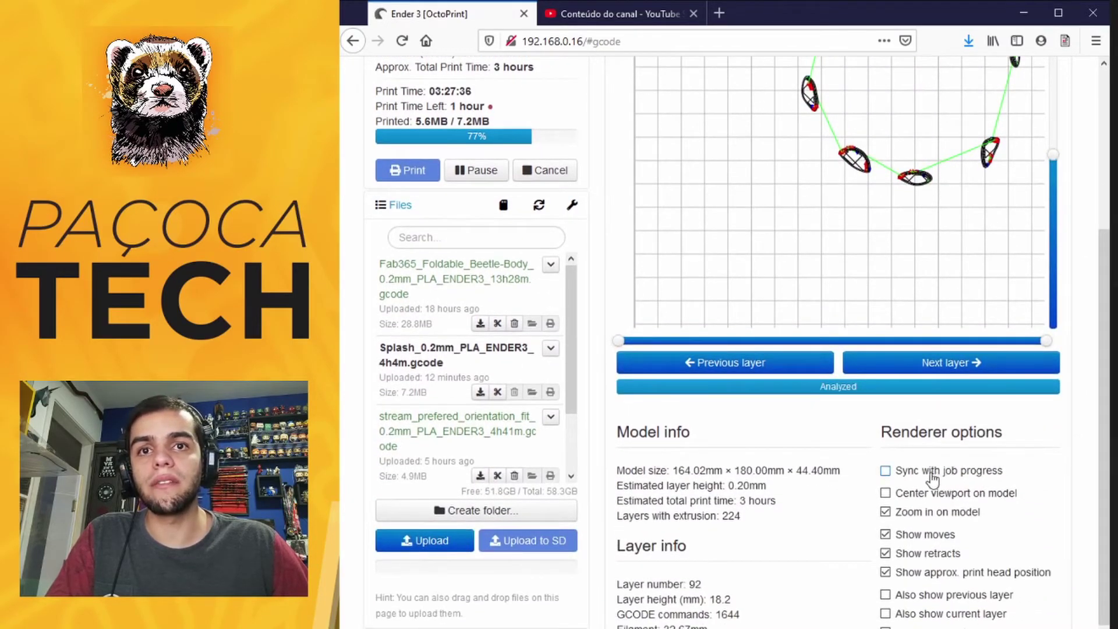
pyautogui.moveTo(1109, 391); pyautogui.dragTo(1110, 313)
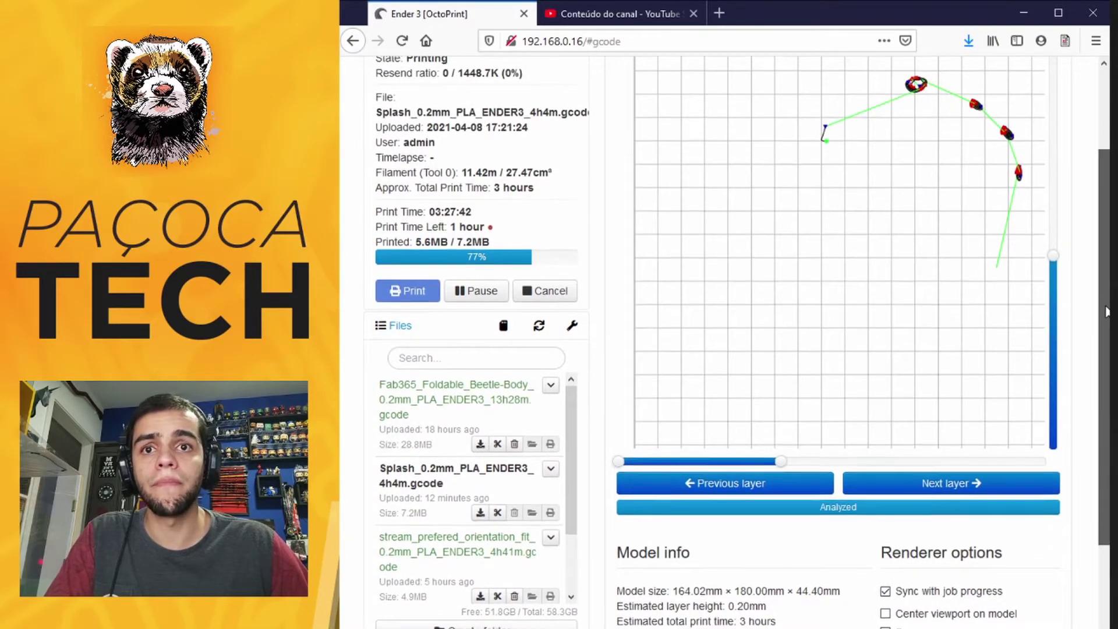
pyautogui.moveTo(1100, 318); pyautogui.dragTo(1085, 442)
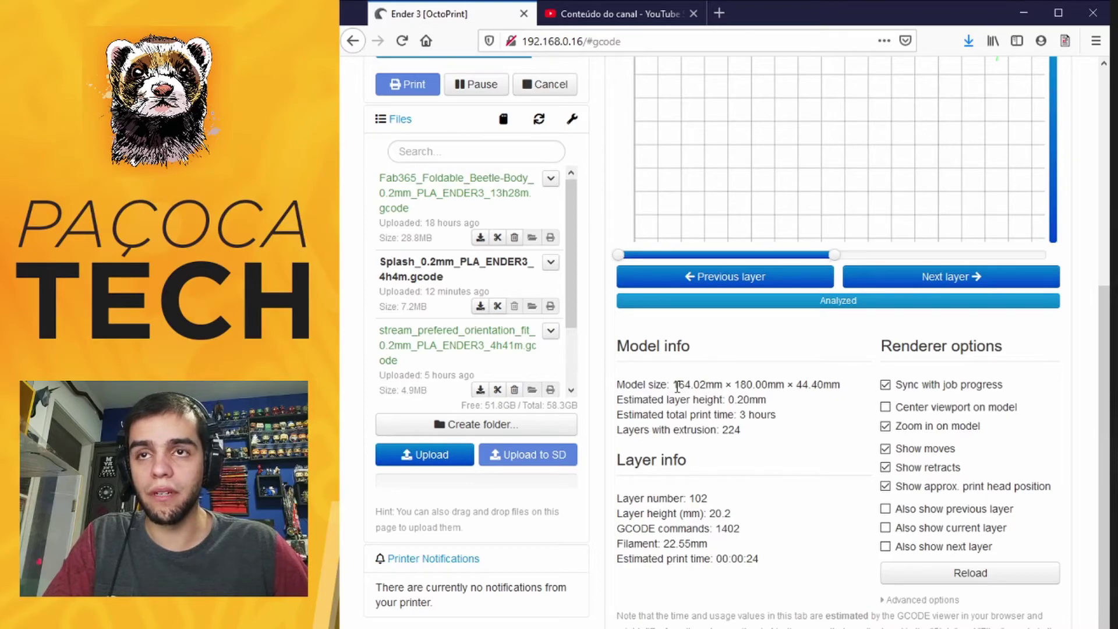
pyautogui.doubleClick(738, 385)
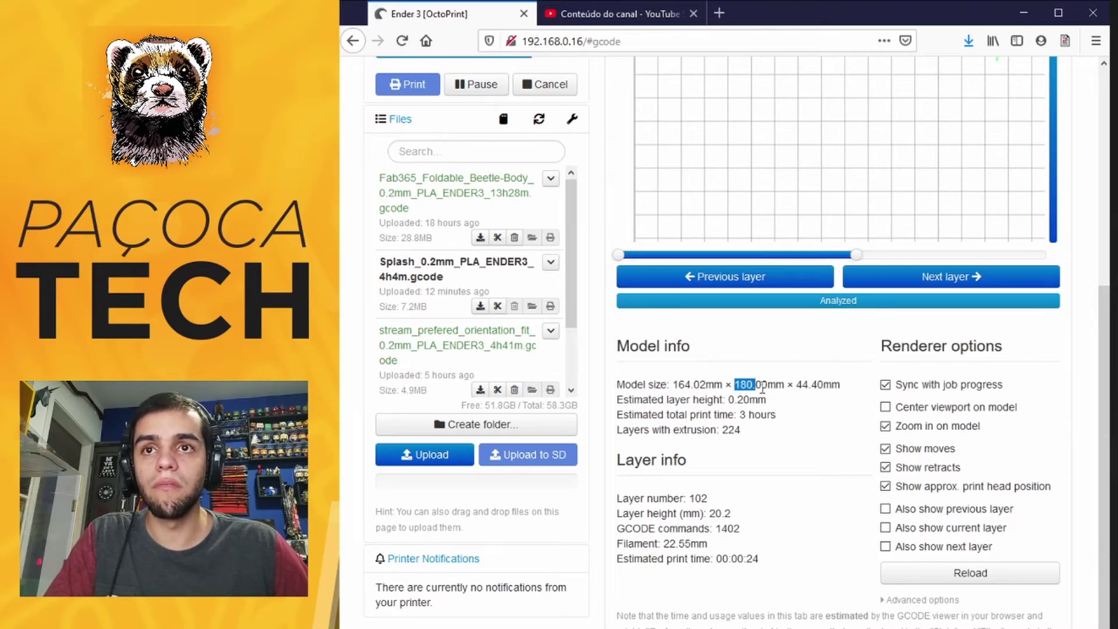
pyautogui.doubleClick(804, 385)
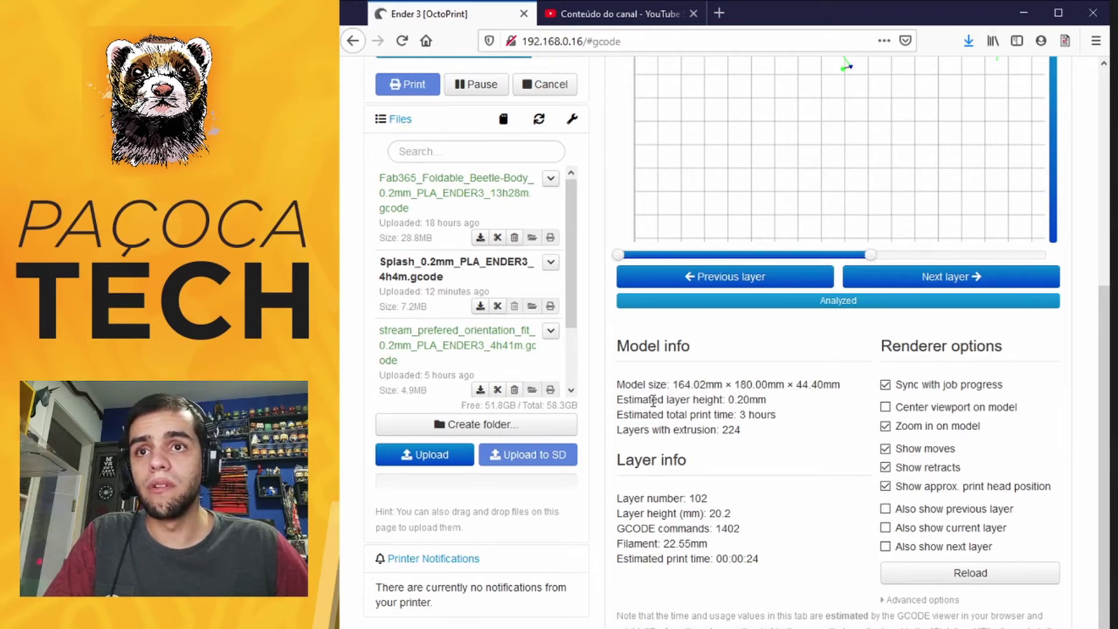
pyautogui.doubleClick(740, 400)
pyautogui.click(757, 401)
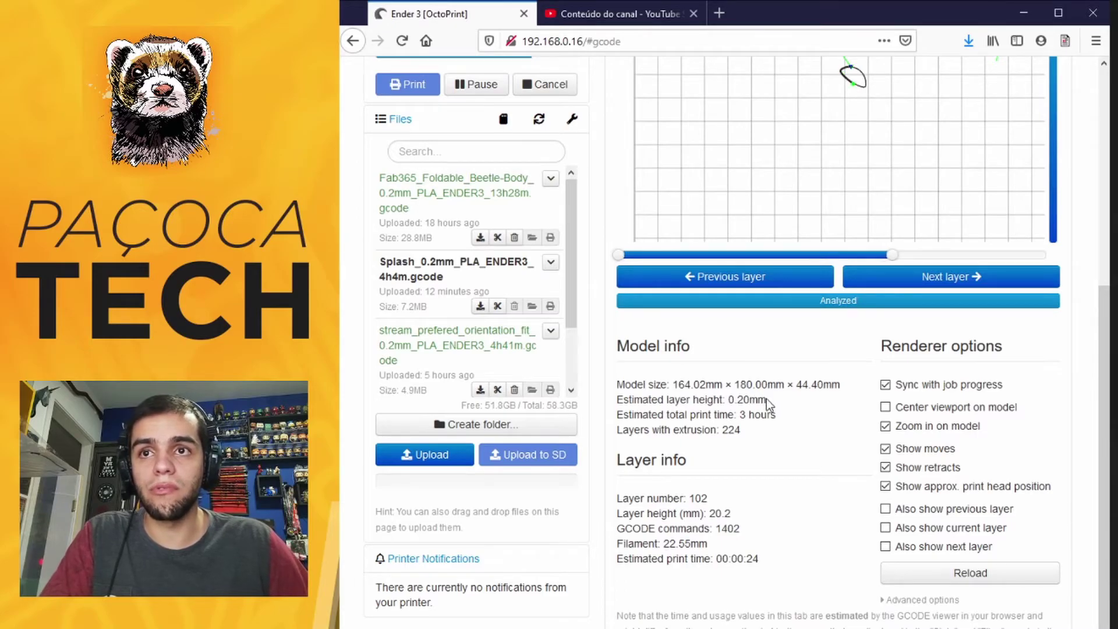
pyautogui.moveTo(766, 400); pyautogui.dragTo(635, 398)
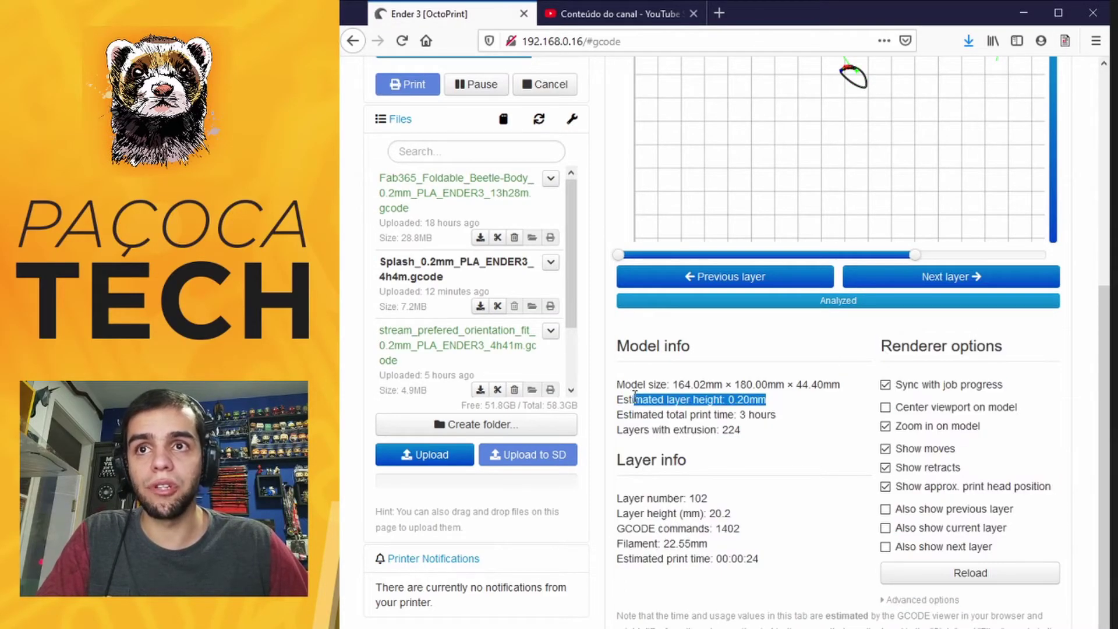
pyautogui.click(757, 406)
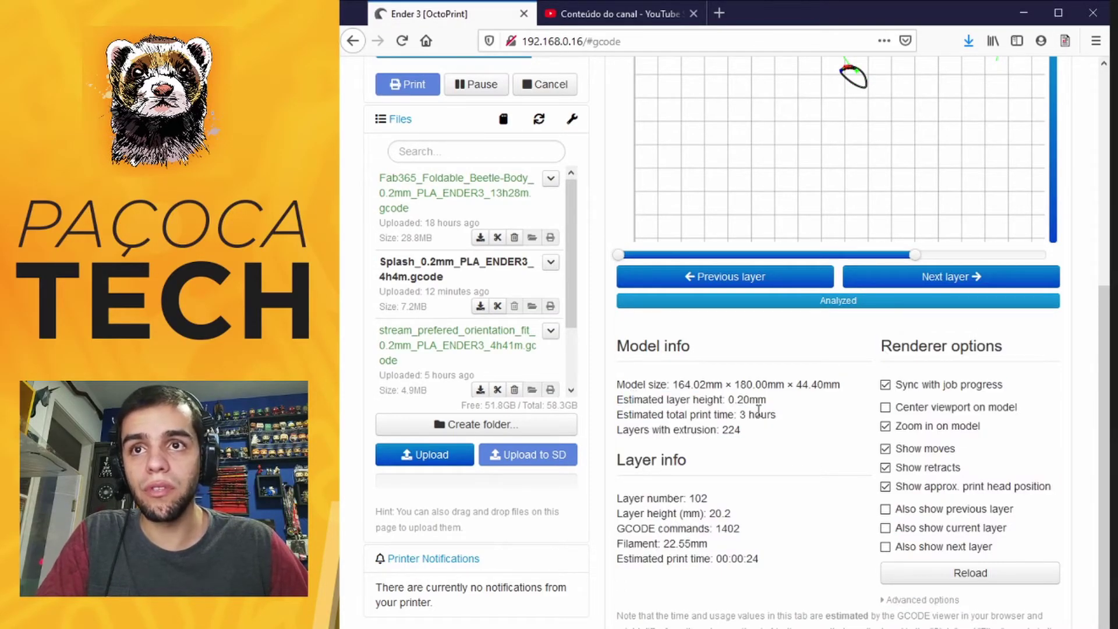
# Highlight the 3-hour estimated print time and the 224 layers with extrusion.
pyautogui.doubleClick(675, 414)
pyautogui.click(698, 416)
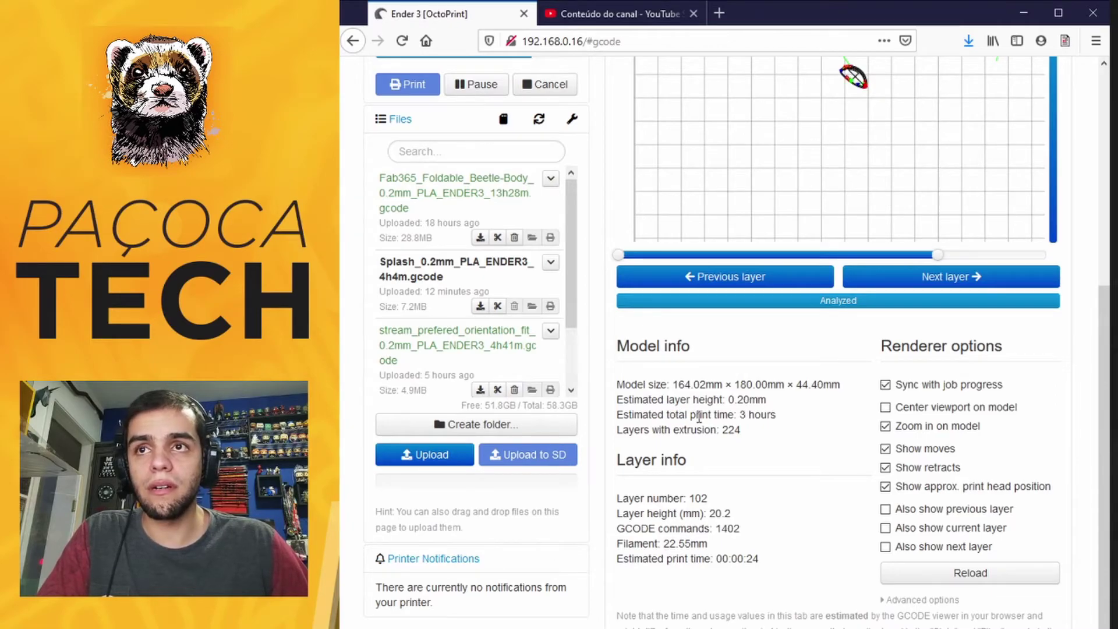
pyautogui.doubleClick(760, 415)
pyautogui.click(745, 416)
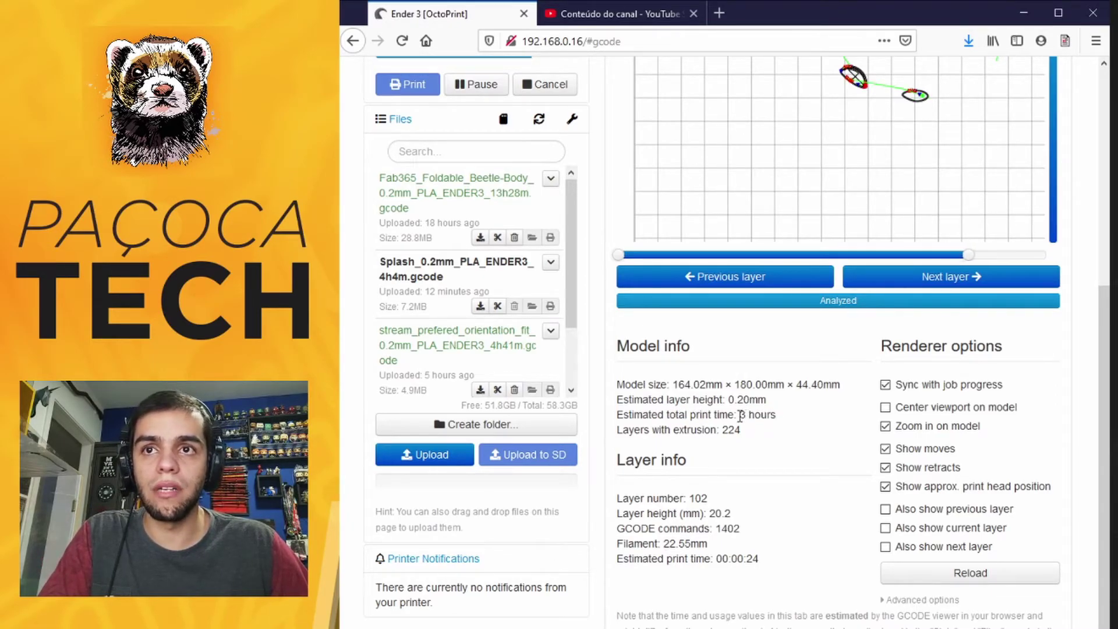
pyautogui.moveTo(739, 416); pyautogui.dragTo(774, 415)
pyautogui.click(766, 415)
pyautogui.moveTo(650, 430); pyautogui.dragTo(673, 430)
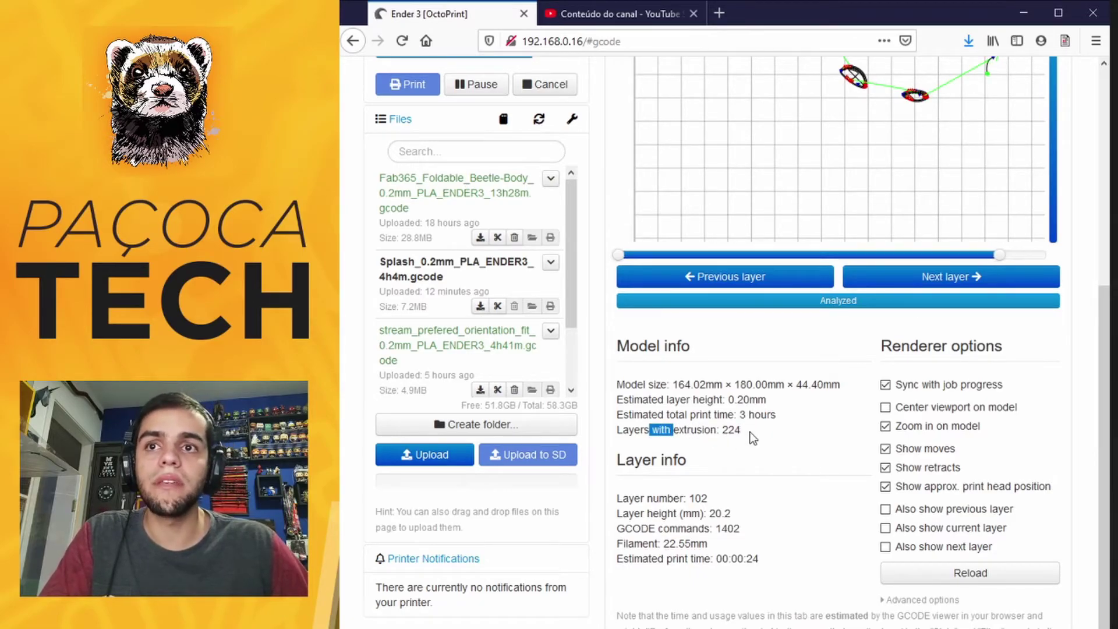
pyautogui.click(737, 431)
pyautogui.doubleClick(727, 431)
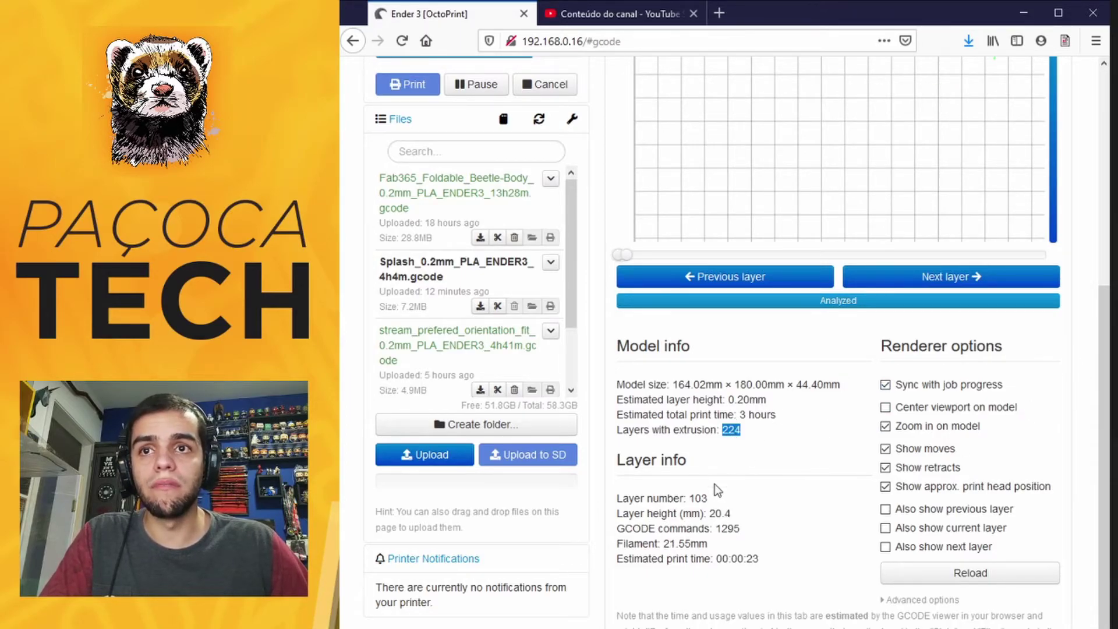
# In Layer info, highlight current layer 103, its height and its estimated print time.
pyautogui.moveTo(629, 460); pyautogui.dragTo(685, 498)
pyautogui.click(685, 499)
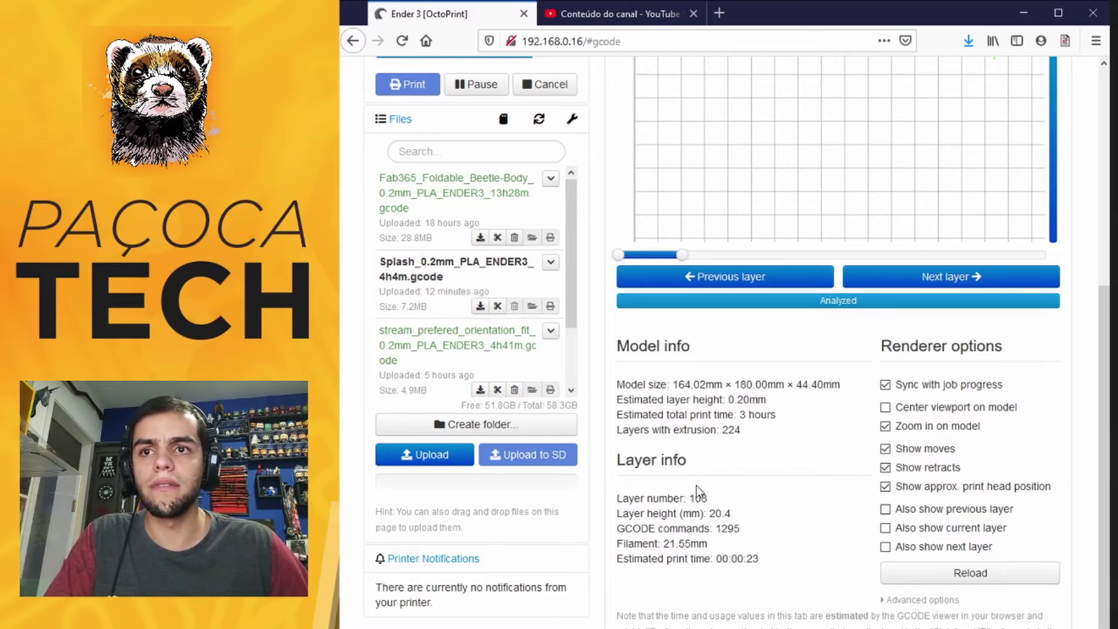
pyautogui.moveTo(689, 499); pyautogui.dragTo(706, 502)
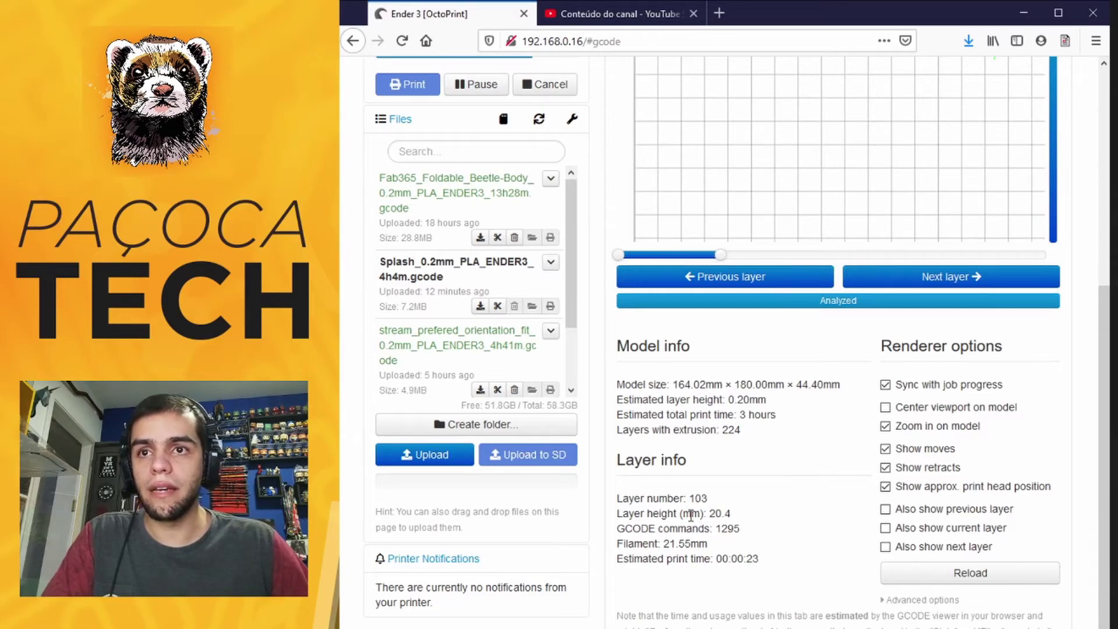
pyautogui.moveTo(707, 514); pyautogui.dragTo(726, 514)
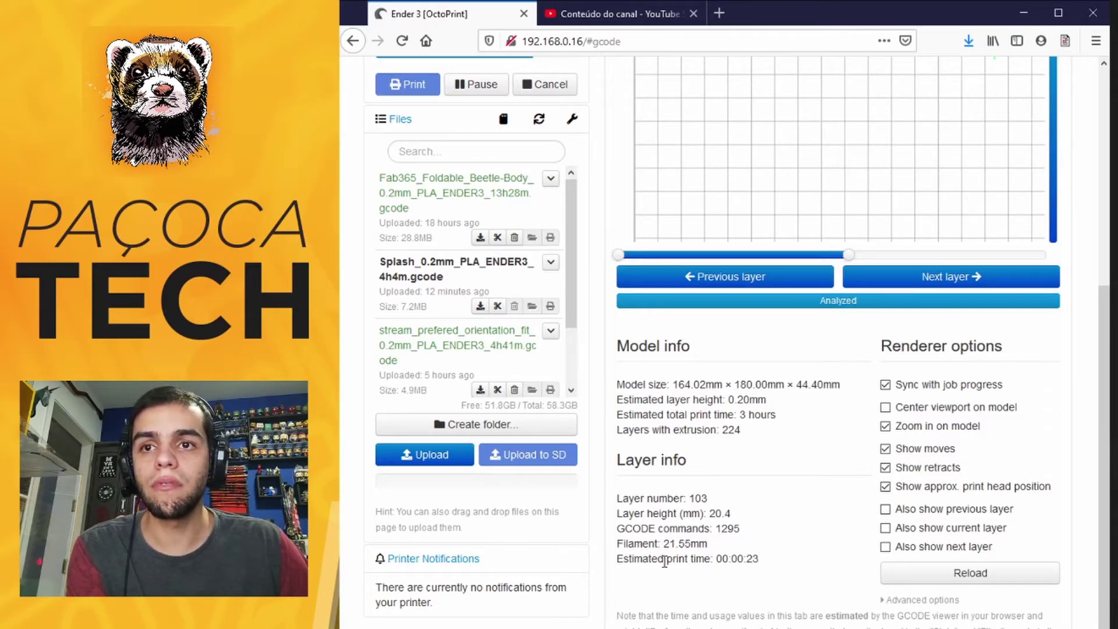
pyautogui.doubleClick(751, 559)
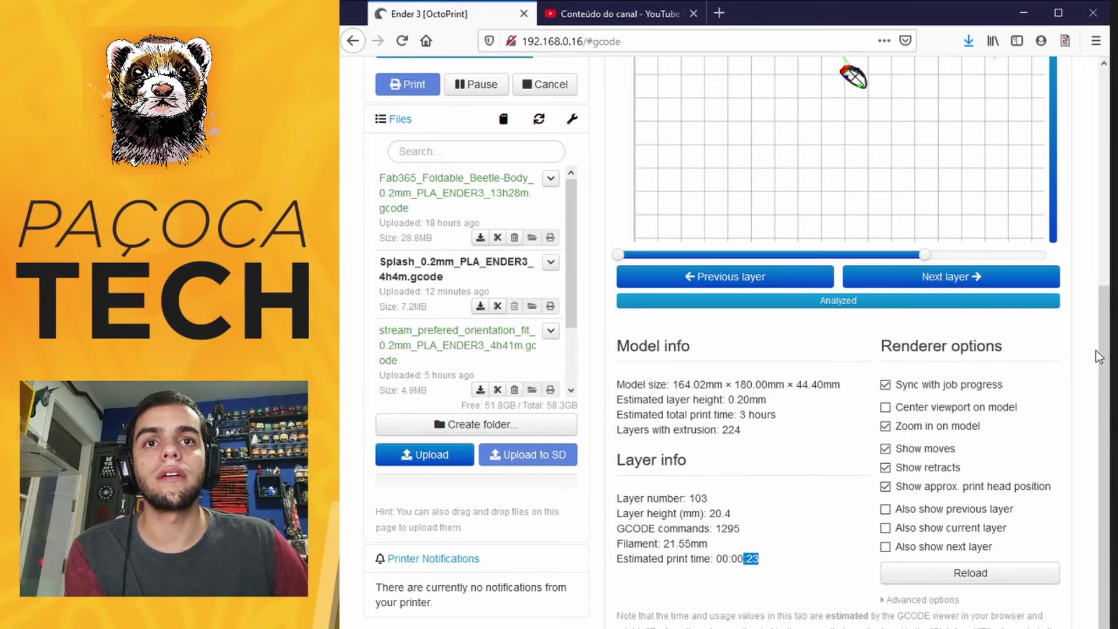
pyautogui.moveTo(1099, 357); pyautogui.dragTo(1099, 195)
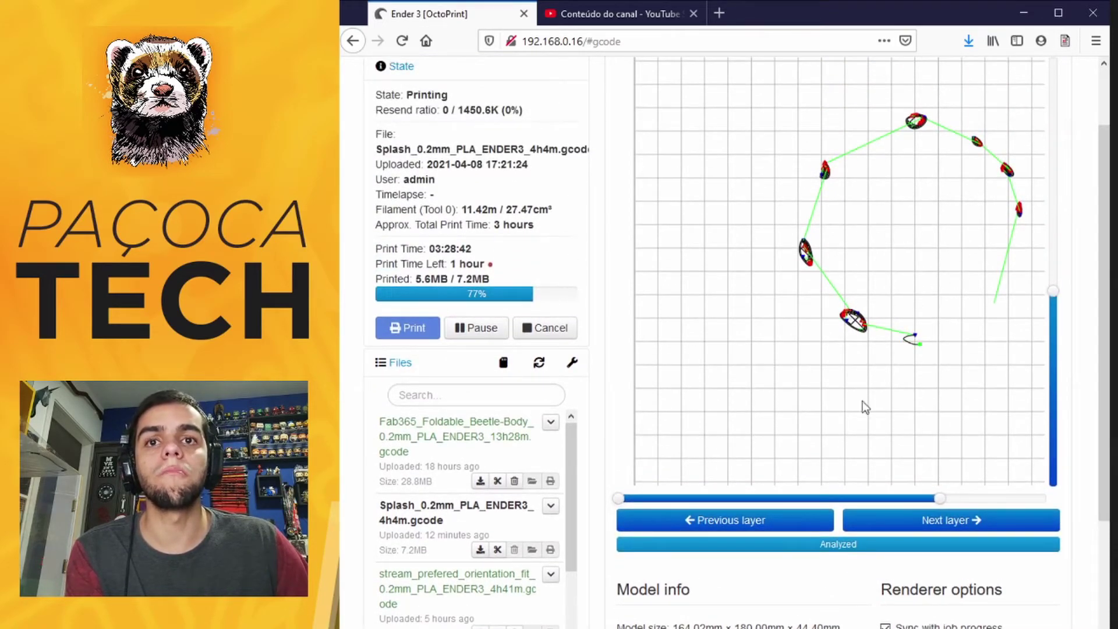
# Advance the G-code preview two layers, then several more, and show the Terminal's live log.
pyautogui.click(891, 530)
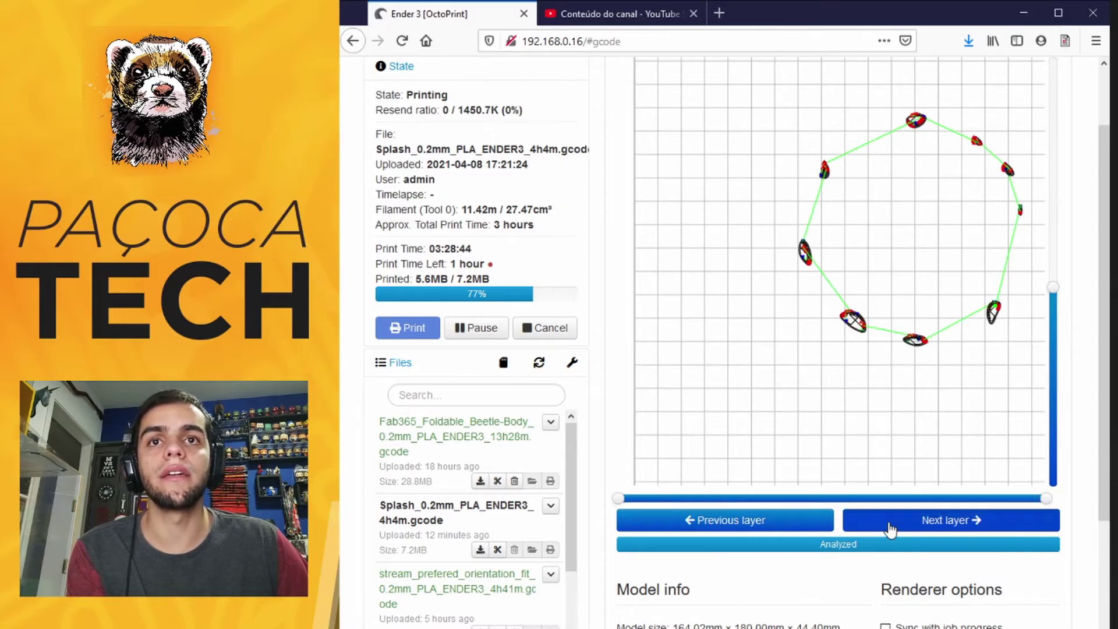
pyautogui.click(891, 530)
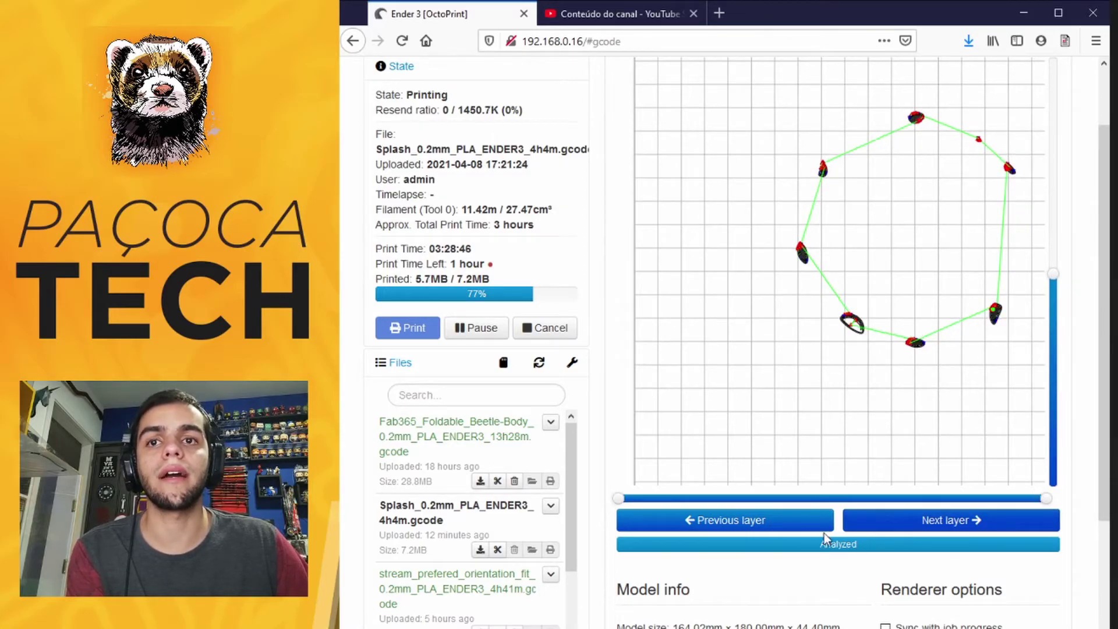
pyautogui.moveTo(1053, 275)
pyautogui.mouseDown()
pyautogui.moveTo(1053, 213)
pyautogui.moveTo(1053, 249)
pyautogui.mouseUp()
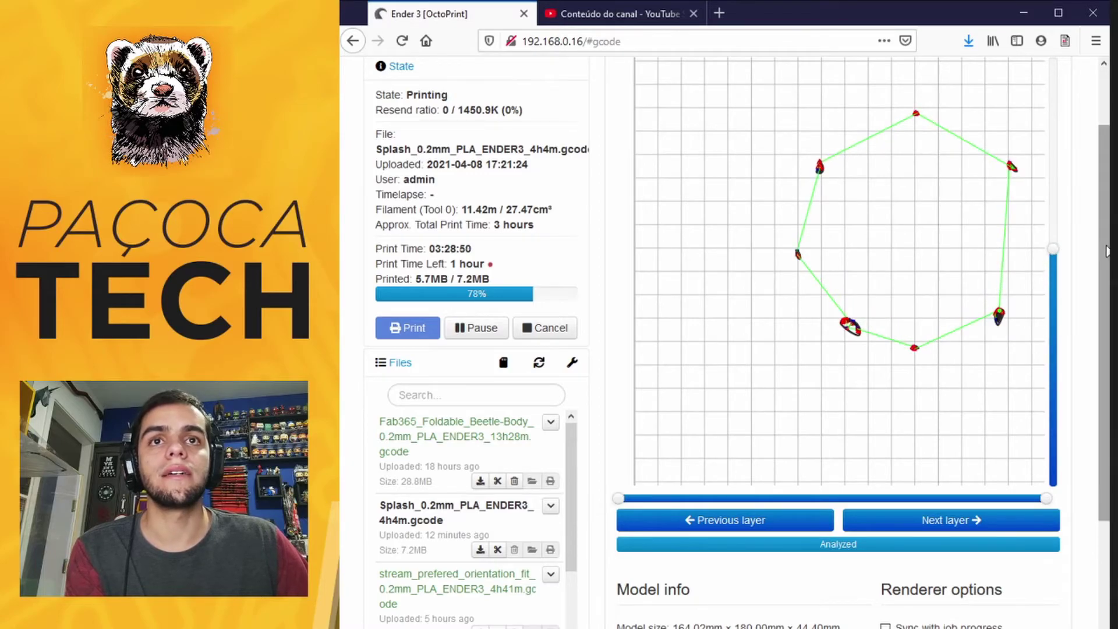
pyautogui.scroll(3, 1107, 251)
pyautogui.click(859, 114)
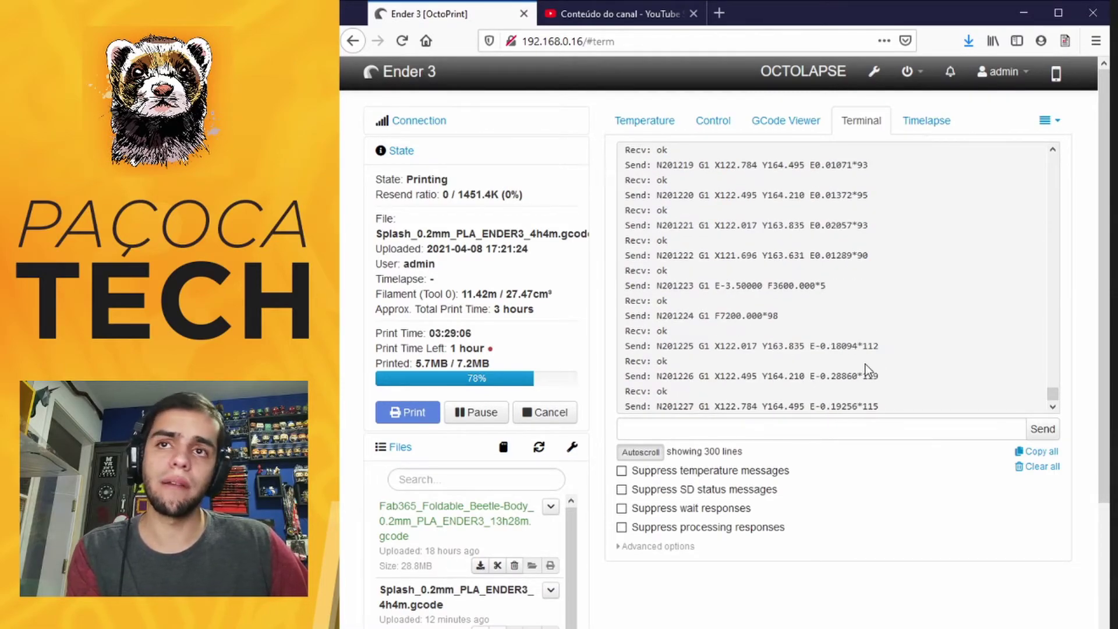
# Focus the terminal's command input, then bring up the Timelapse settings and recordings.
pyautogui.click(706, 429)
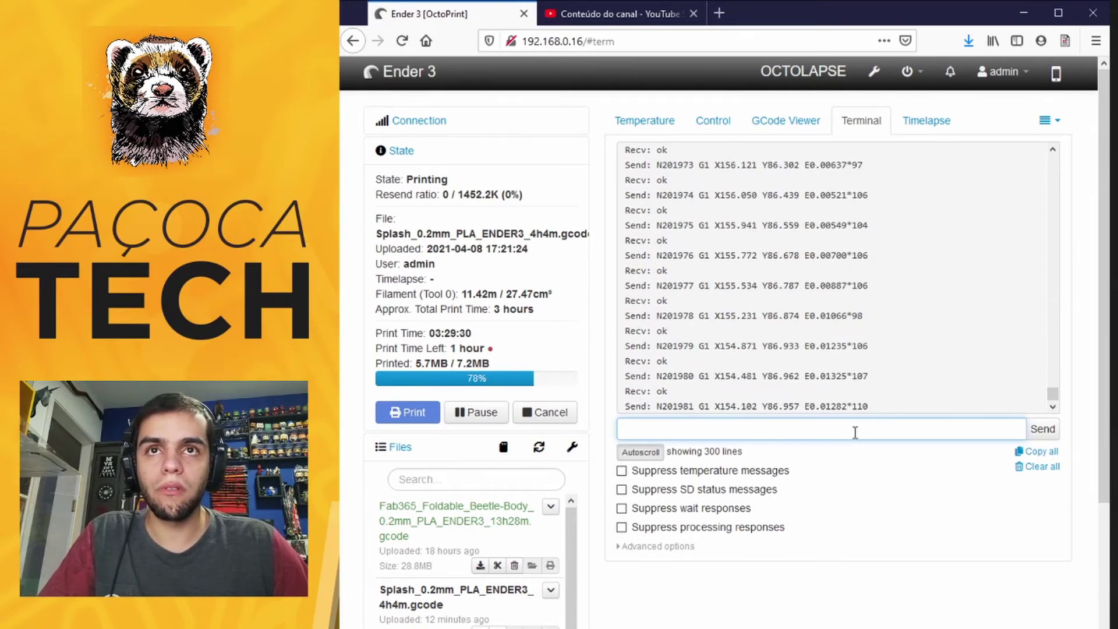
pyautogui.click(944, 127)
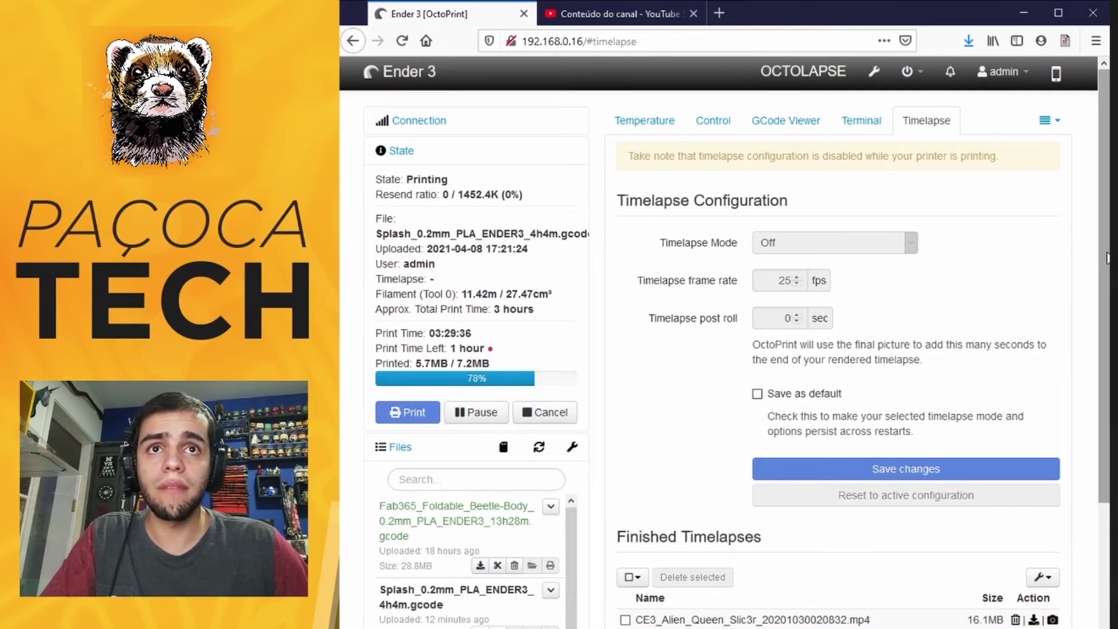
# Scroll through the Finished Timelapses list, then show the Temperature graph.
pyautogui.moveTo(1102, 250)
pyautogui.mouseDown()
pyautogui.moveTo(1103, 294)
pyautogui.moveTo(1094, 270)
pyautogui.mouseUp()
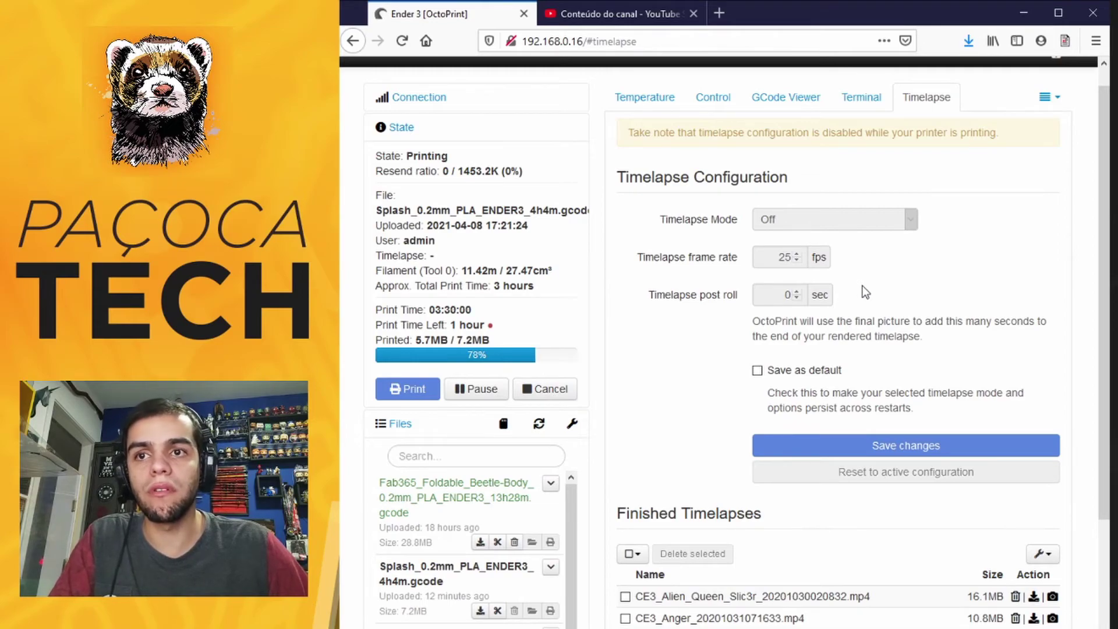
pyautogui.scroll(-5, 871, 272)
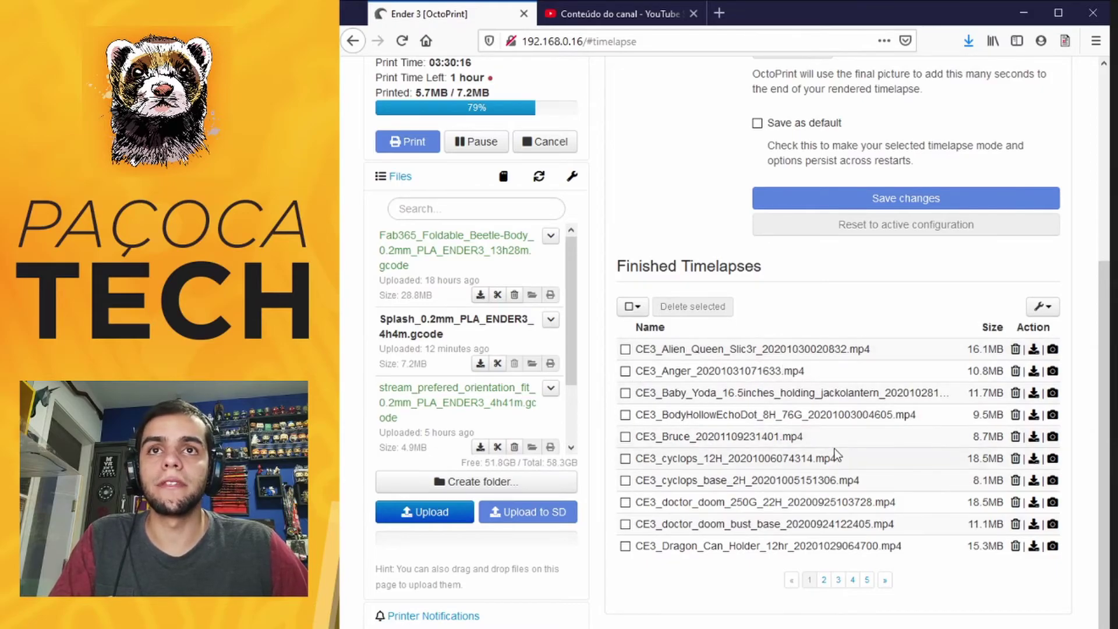
pyautogui.scroll(5, 837, 453)
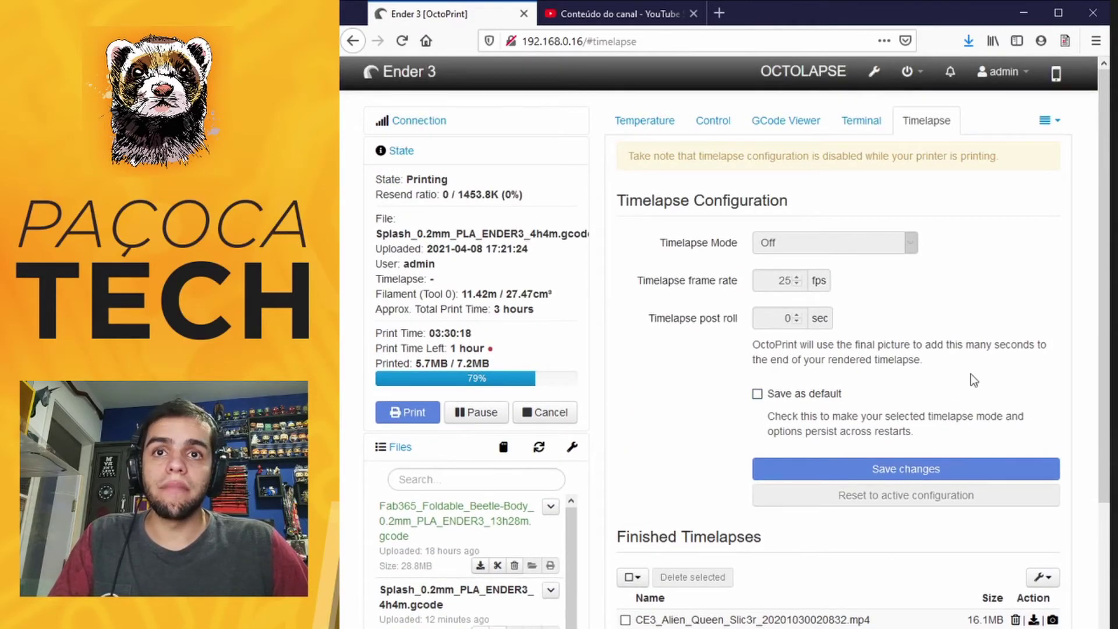
pyautogui.click(647, 120)
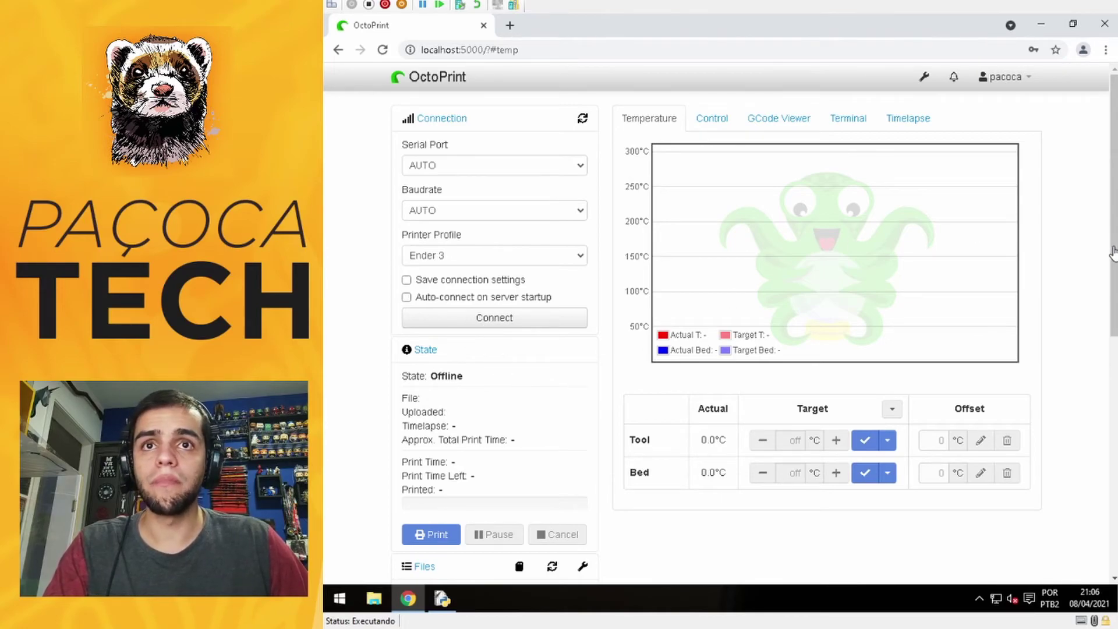
pyautogui.scroll(-2, 1107, 325)
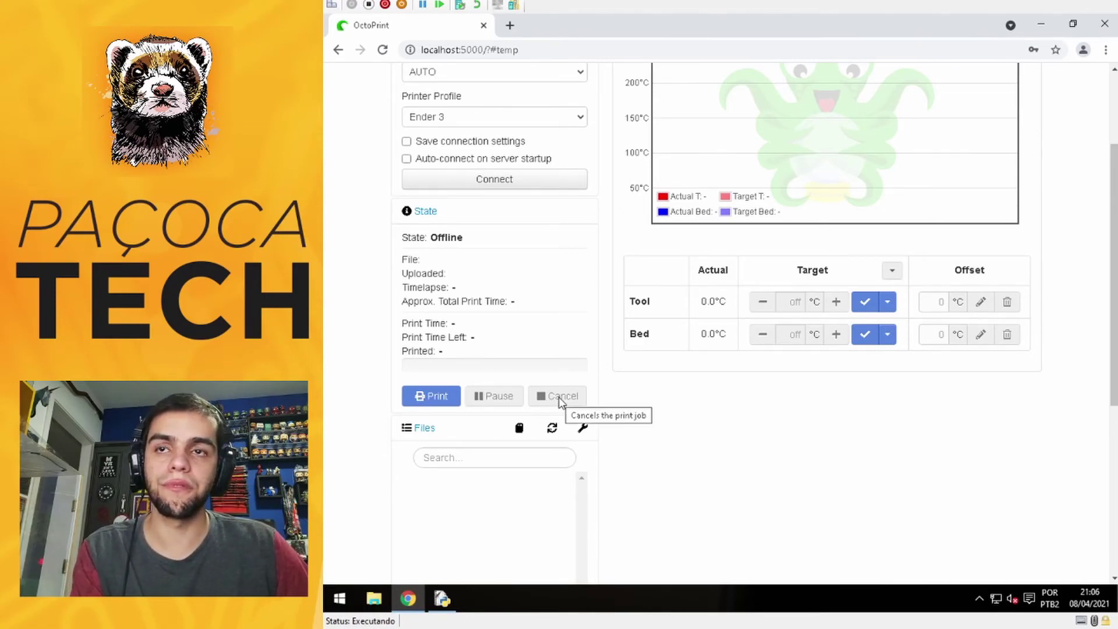
pyautogui.moveTo(1114, 321); pyautogui.dragTo(1099, 462)
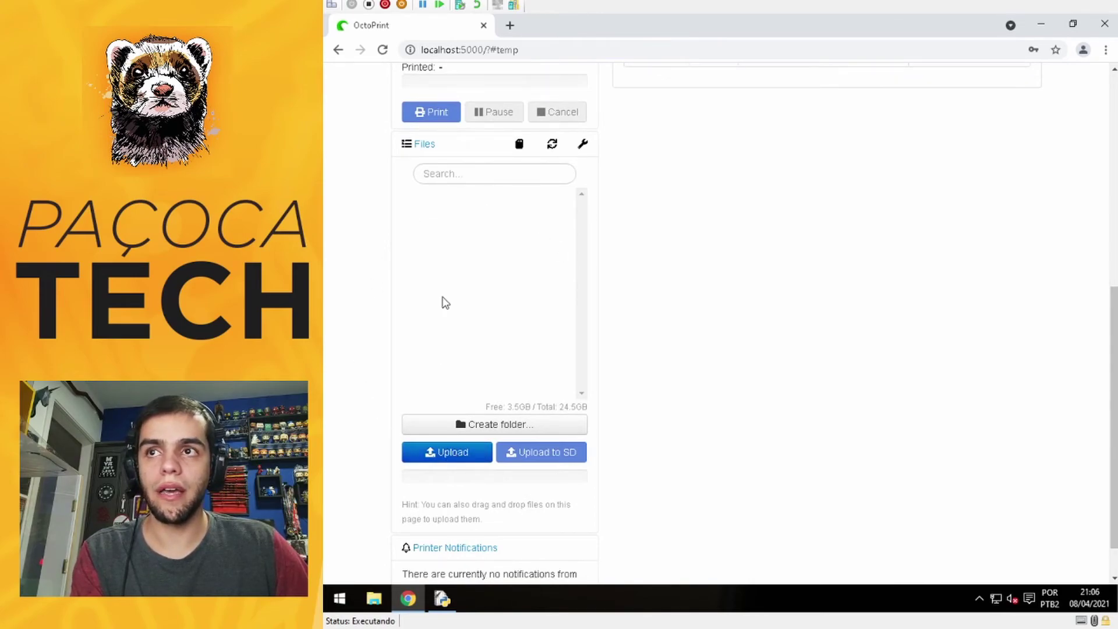
pyautogui.click(446, 454)
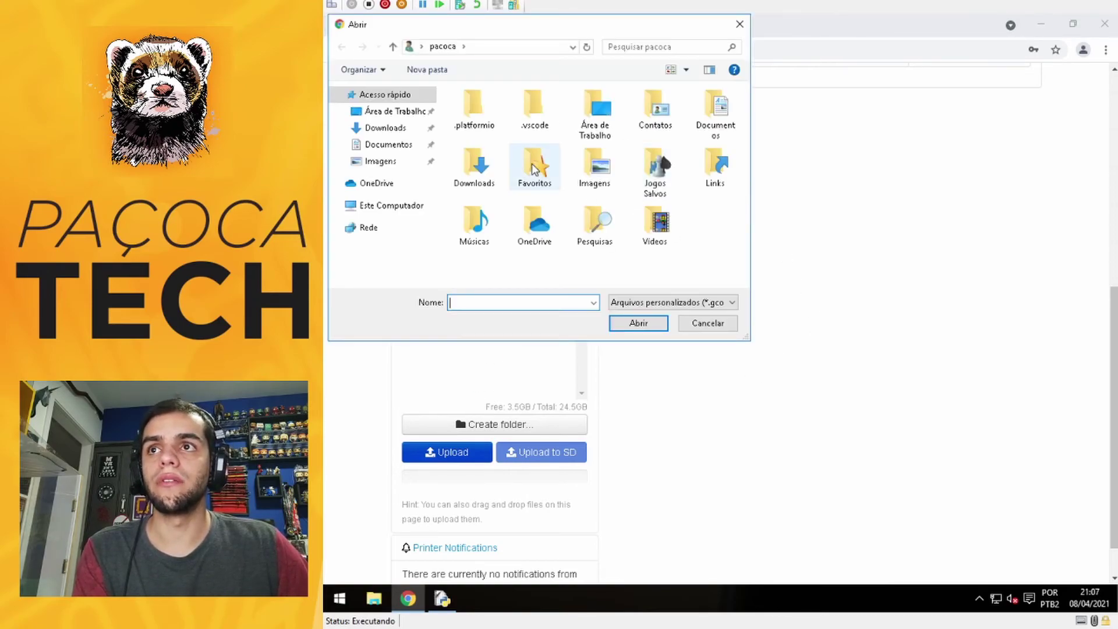
pyautogui.click(705, 323)
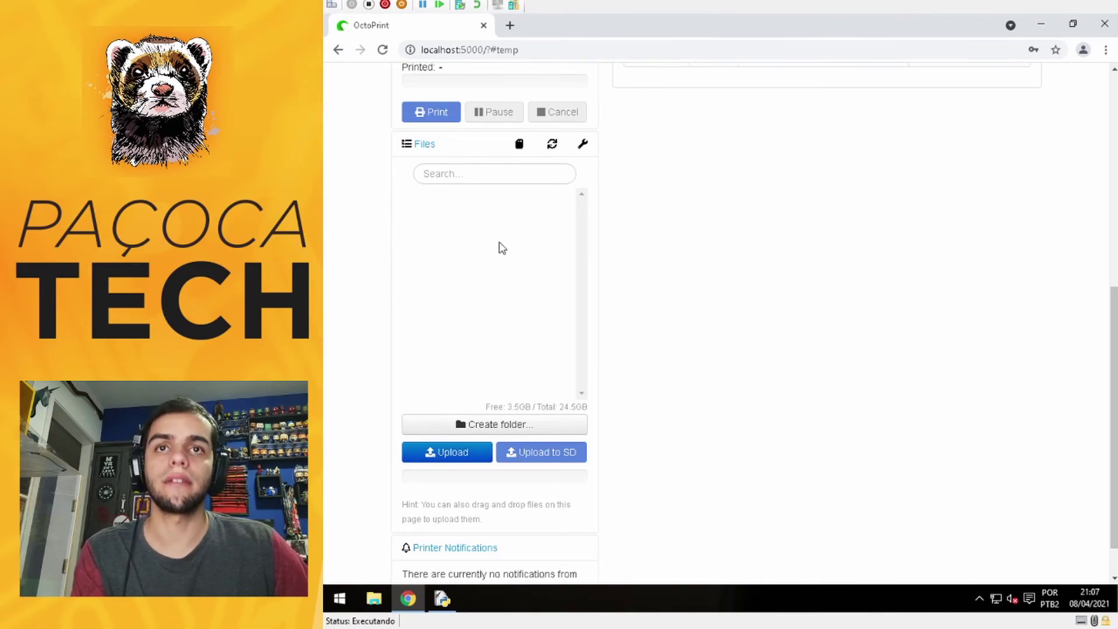
pyautogui.scroll(3, 879, 149)
pyautogui.scroll(3, 862, 146)
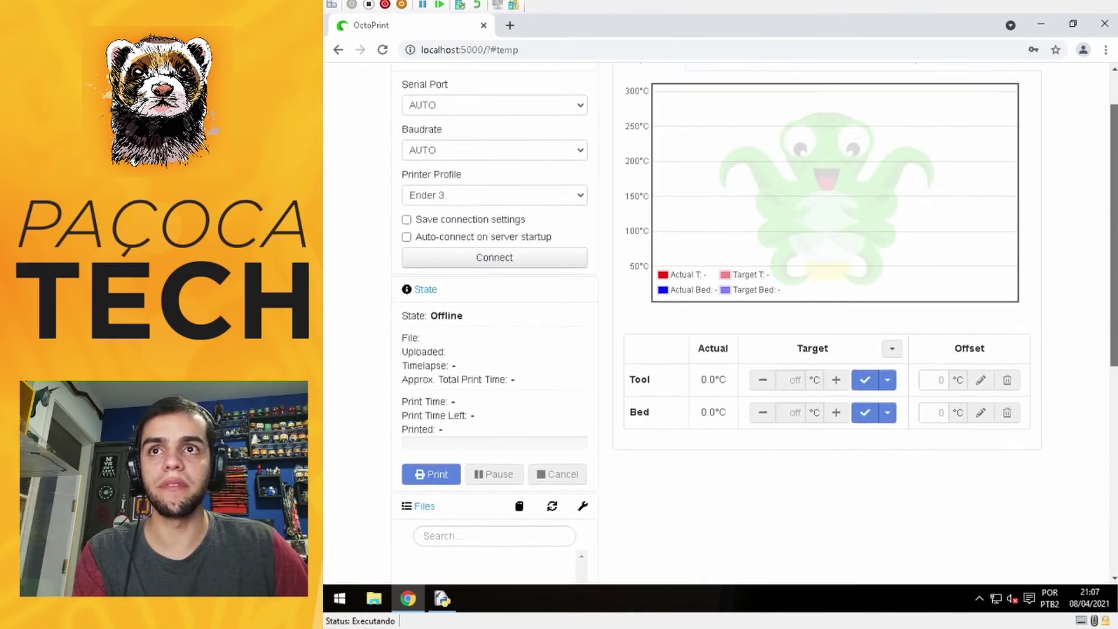
pyautogui.scroll(1, 845, 143)
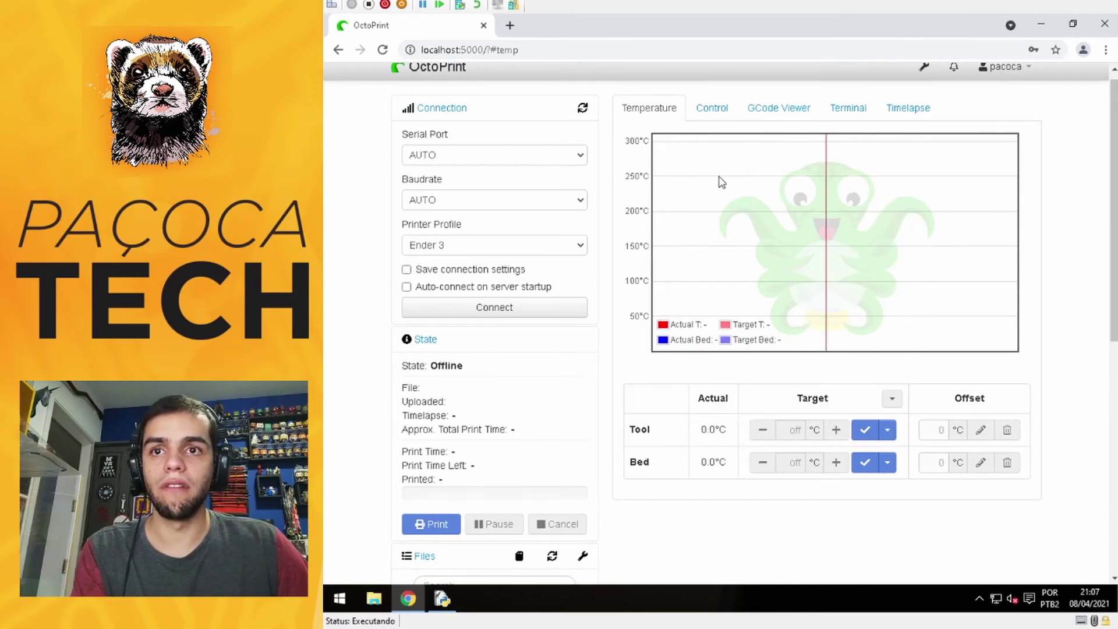
pyautogui.click(707, 109)
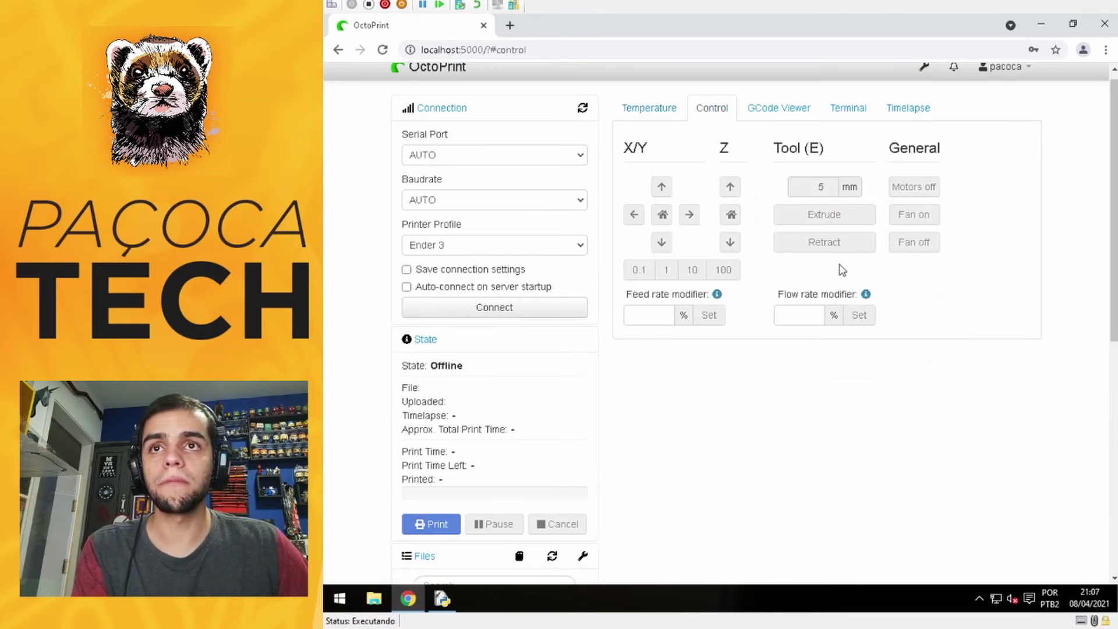
pyautogui.click(789, 113)
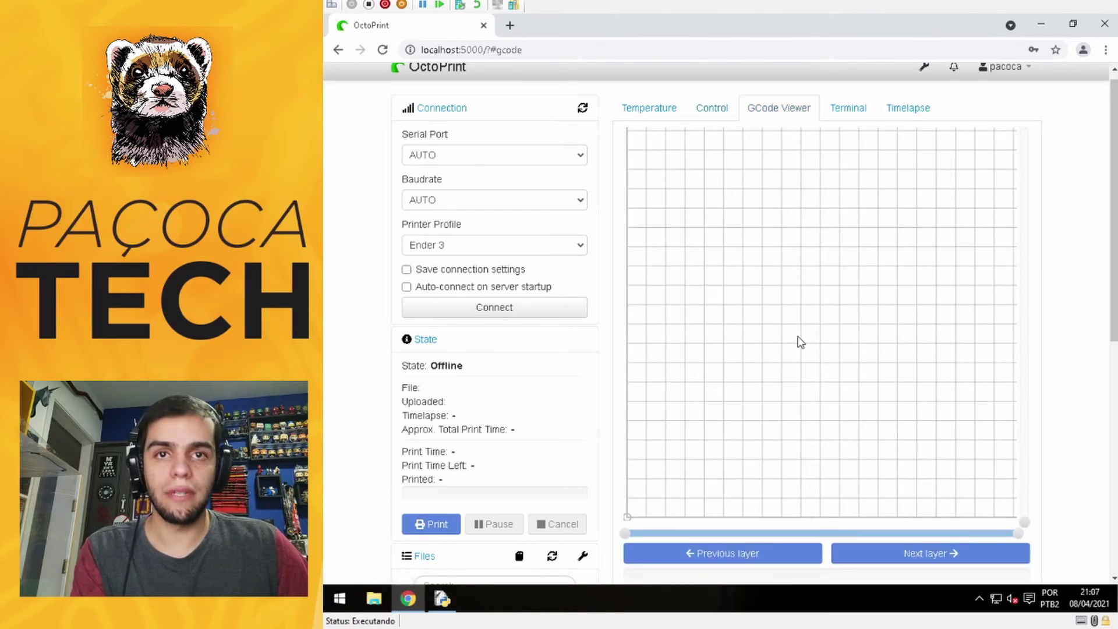
pyautogui.click(848, 108)
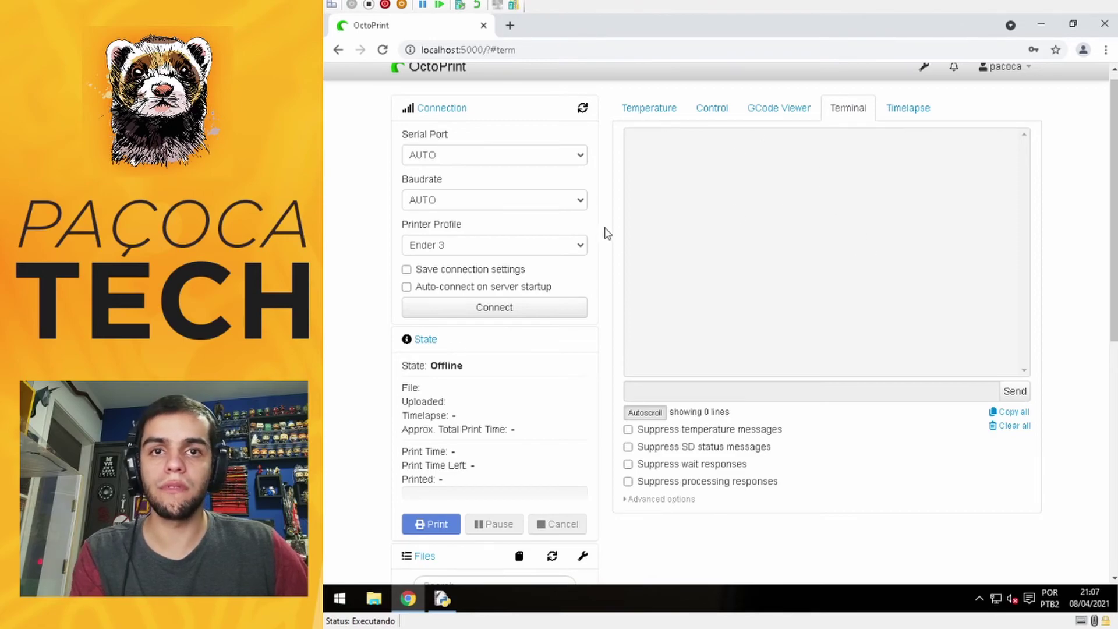
pyautogui.click(910, 108)
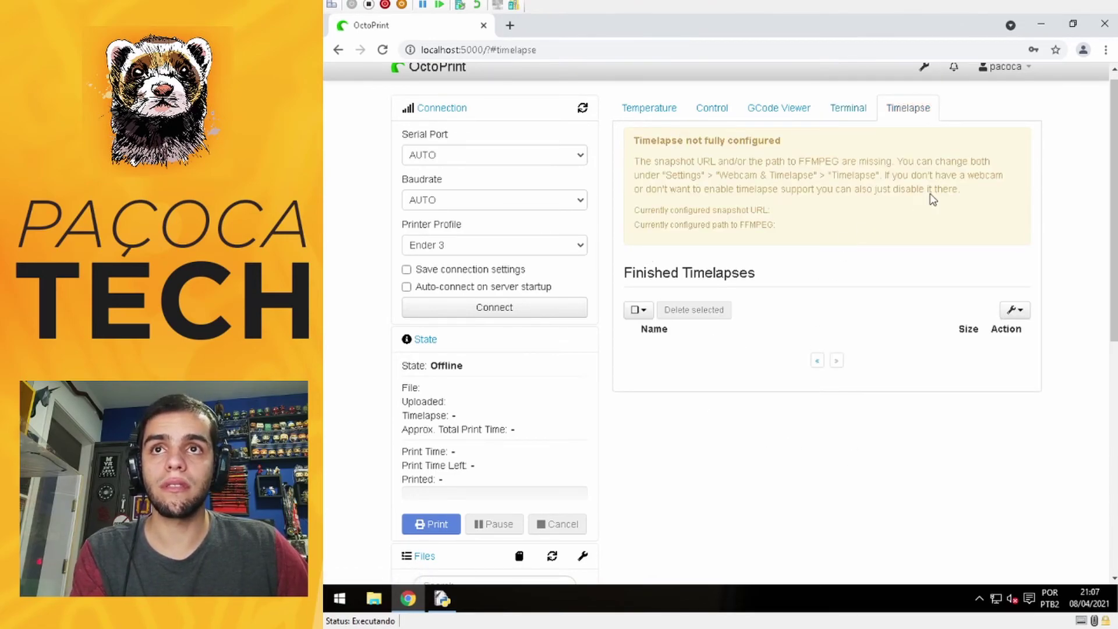
pyautogui.click(644, 110)
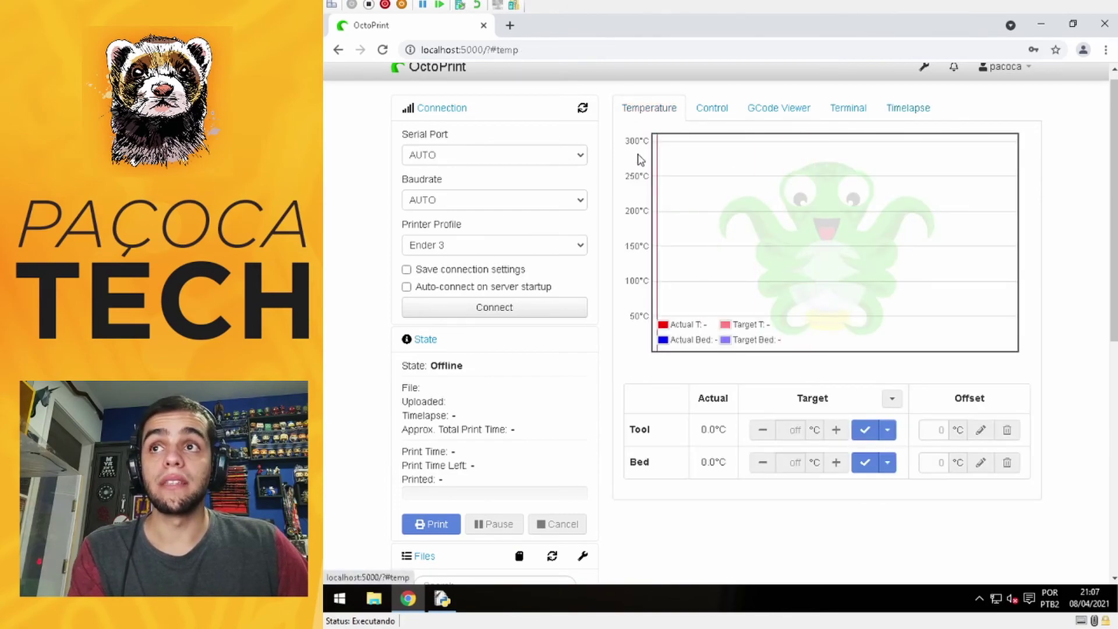